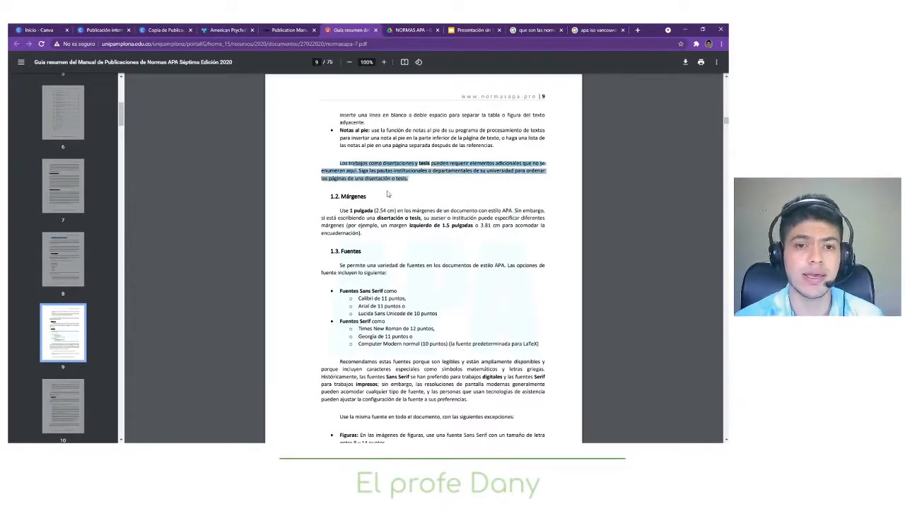
- Copy the highlighted paragraph about disertaciones y tesis from the PDF and paste it as text only below "Formato del Documento" in Word
{"action": "right_click", "coordinate": [385, 170]}
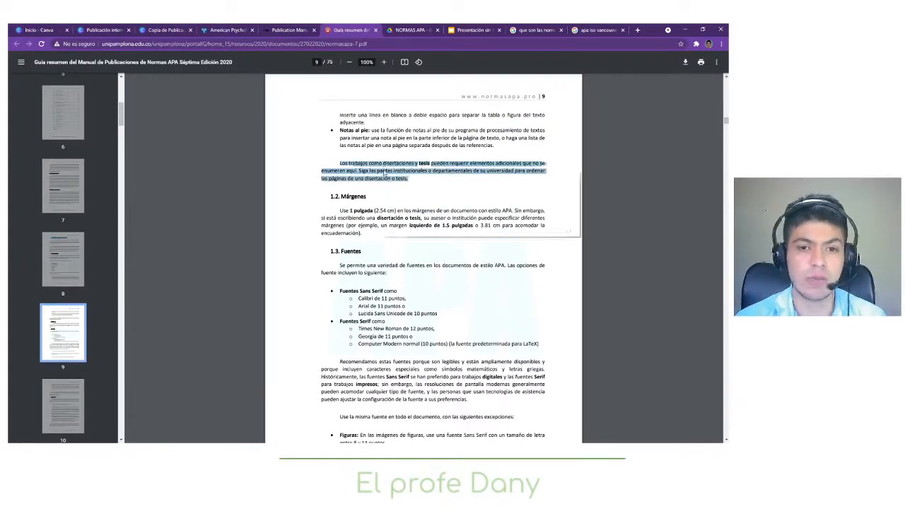
{"action": "left_click", "coordinate": [400, 176]}
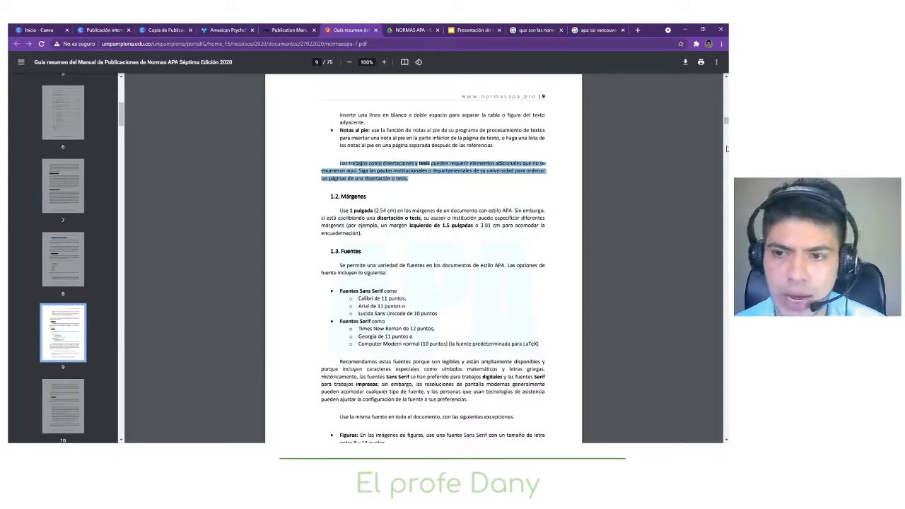
{"action": "left_click", "coordinate": [685, 30]}
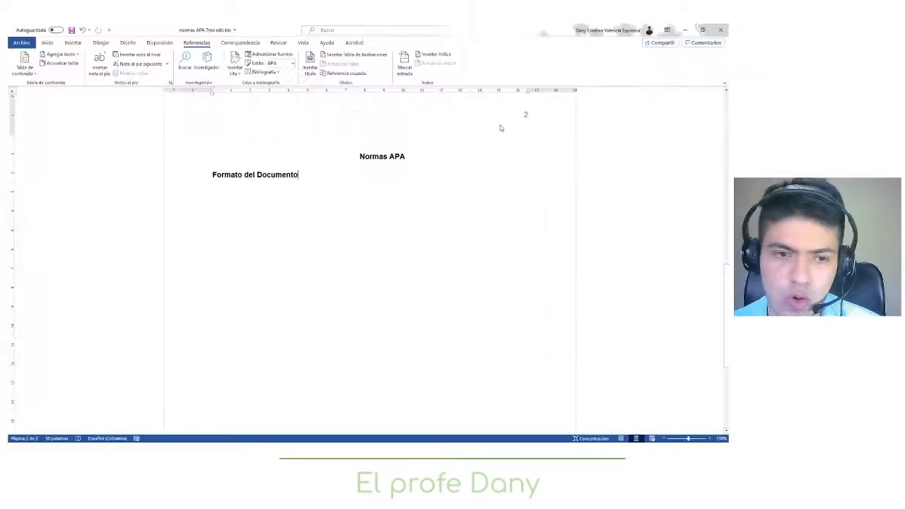
{"action": "scroll", "coordinate": [453, 210], "scroll_direction": "up", "scroll_amount": 1}
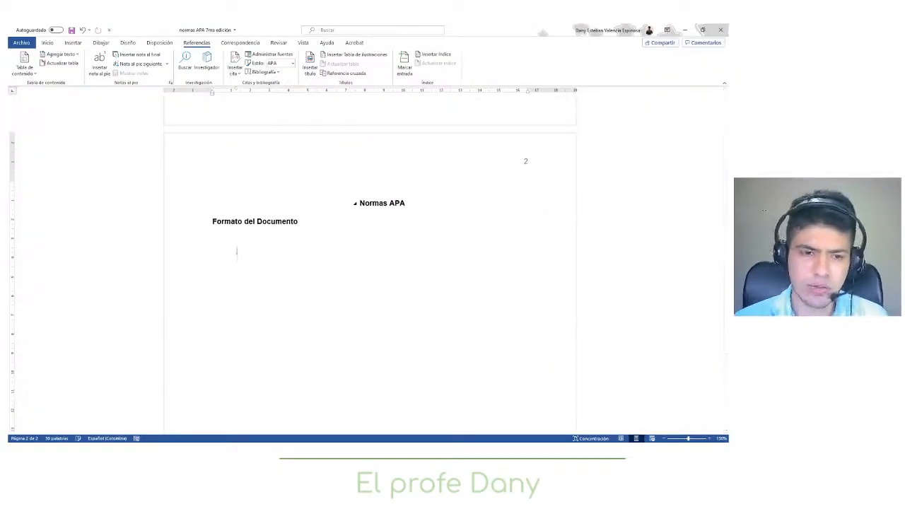
{"action": "key", "text": "Return"}
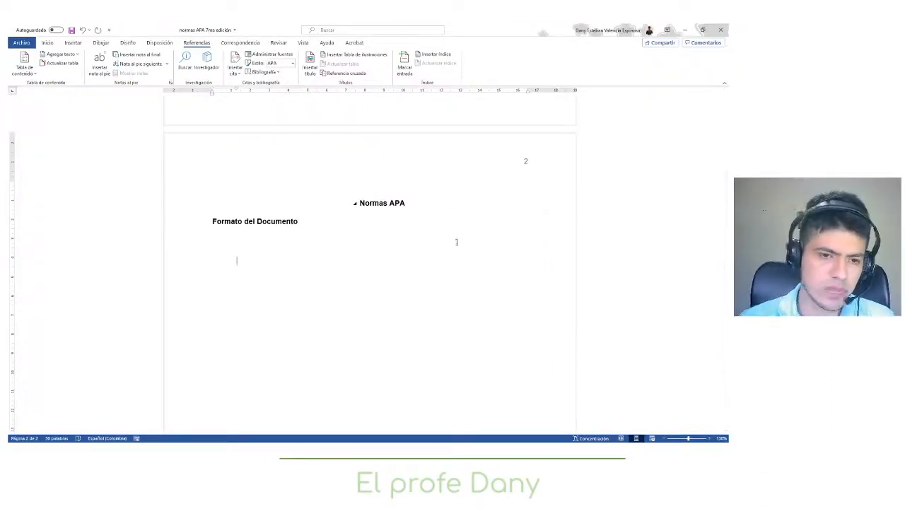
{"action": "right_click", "coordinate": [279, 270]}
{"action": "left_click", "coordinate": [320, 311]}
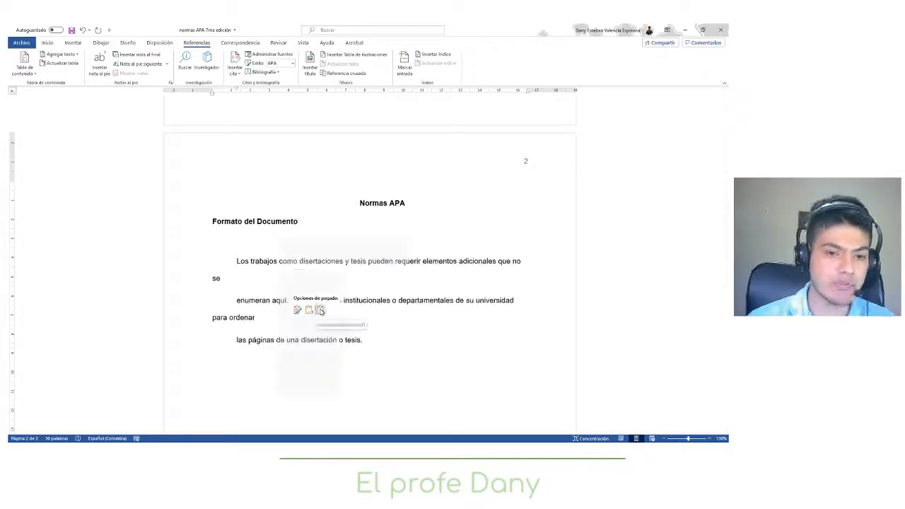
- Remove the line breaks inside the pasted passage so that it runs as a single paragraph
{"action": "left_click", "coordinate": [286, 279]}
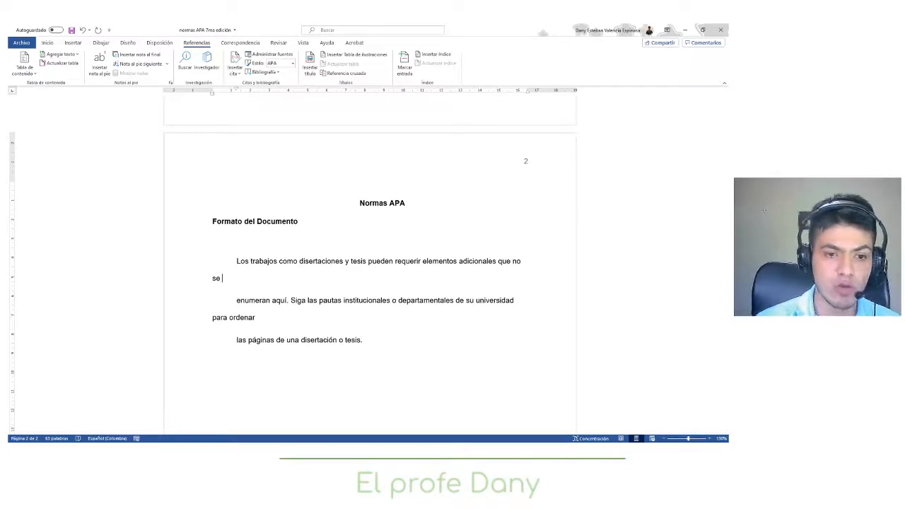
{"action": "key", "text": "Delete"}
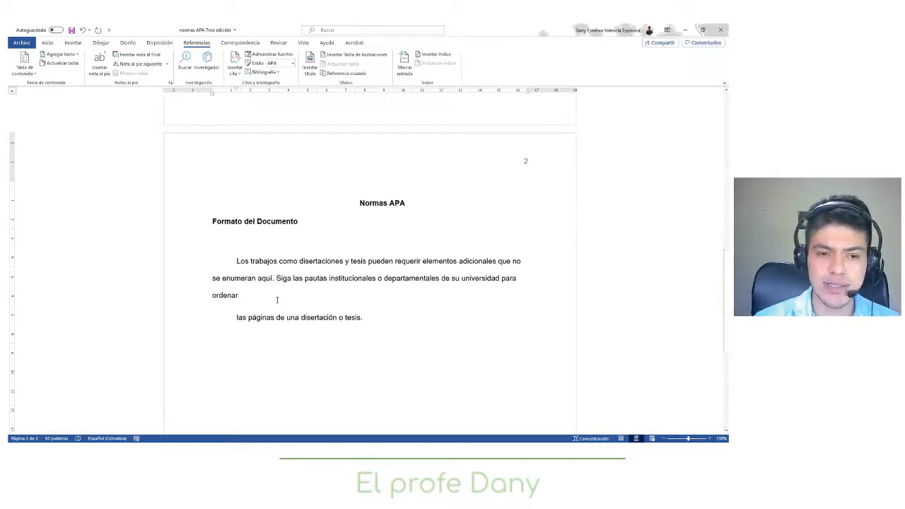
{"action": "key", "text": "Delete"}
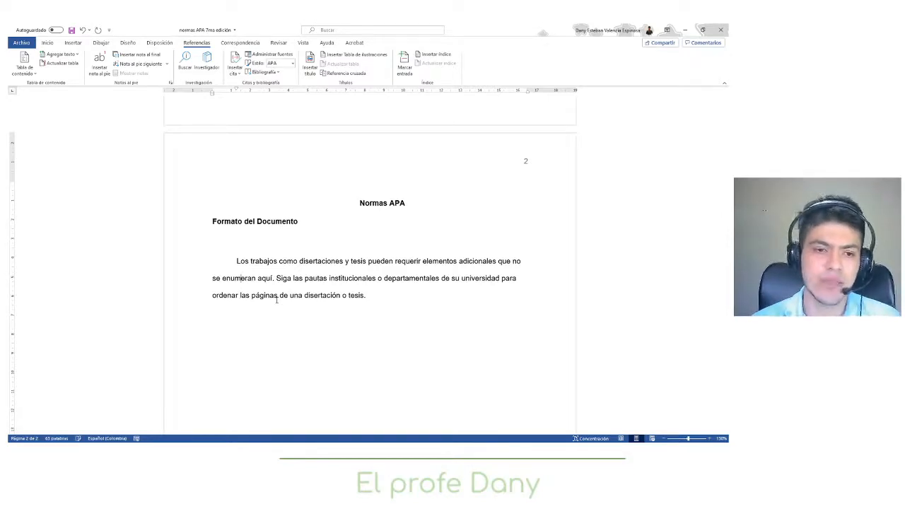
- Enclose the pasted paragraph in quotation marks as a direct quote and place the cursor at its end
{"action": "type", "text": "\""}
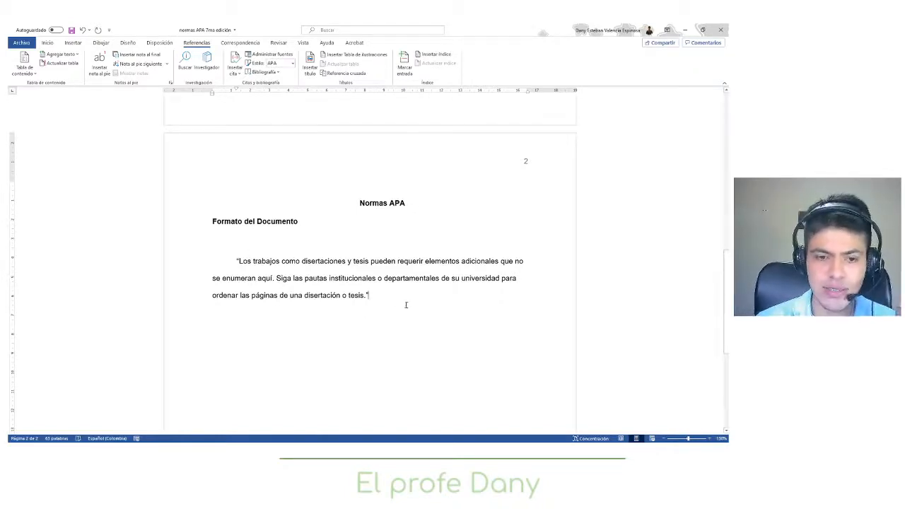
{"action": "left_click_drag", "start_coordinate": [404, 304], "coordinate": [246, 261]}
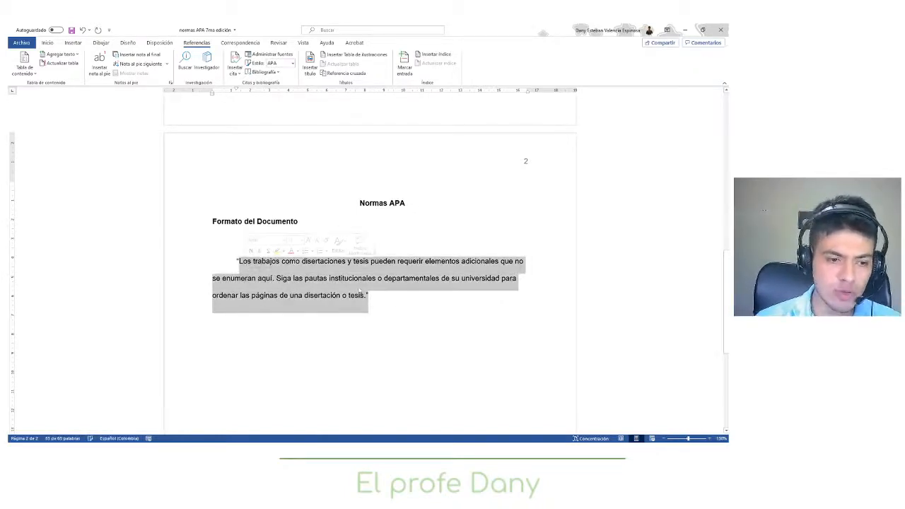
{"action": "left_click_drag", "start_coordinate": [384, 298], "coordinate": [236, 261]}
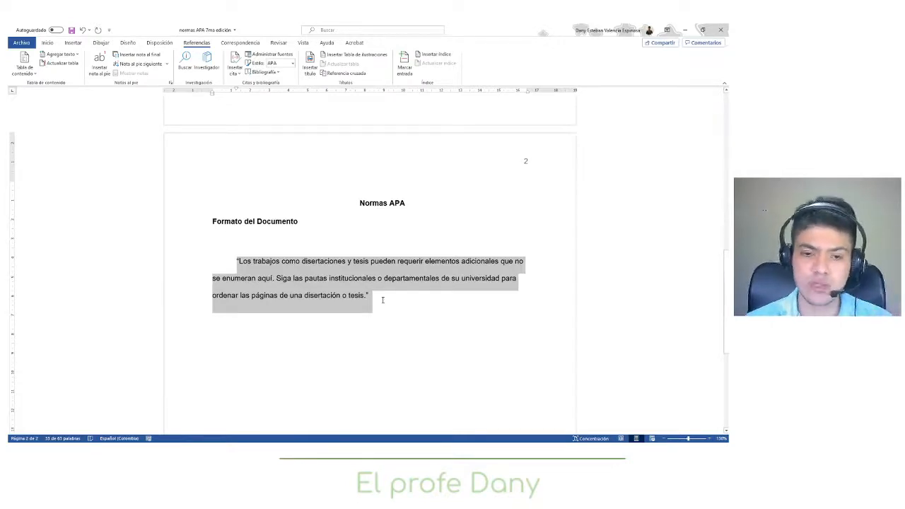
{"action": "left_click", "coordinate": [384, 301]}
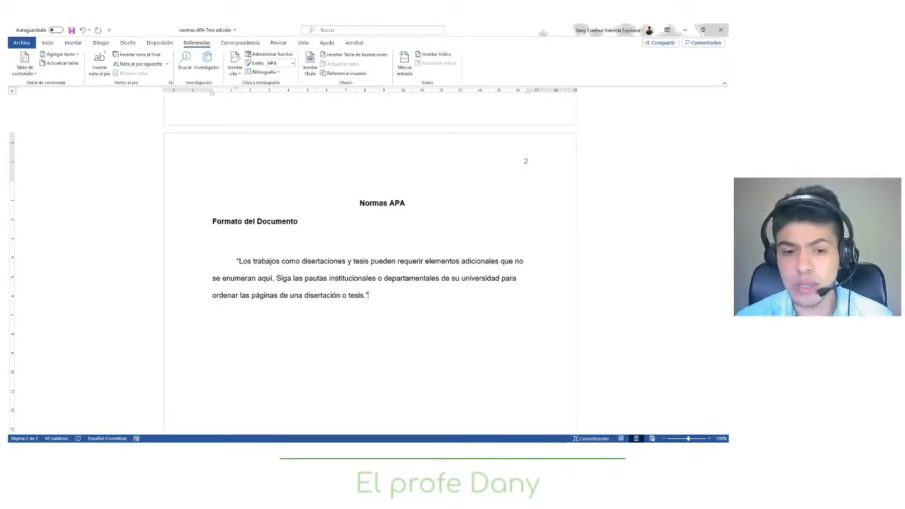
{"action": "type", "text": "(9"}
{"action": "key", "text": "BackSpace"}
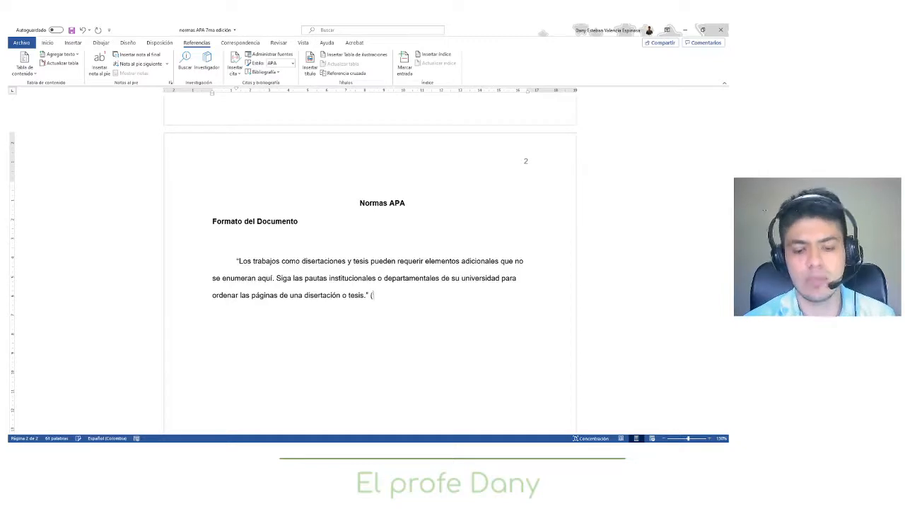
{"action": "key", "text": "BackSpace"}
{"action": "key", "text": "BackSpace"}
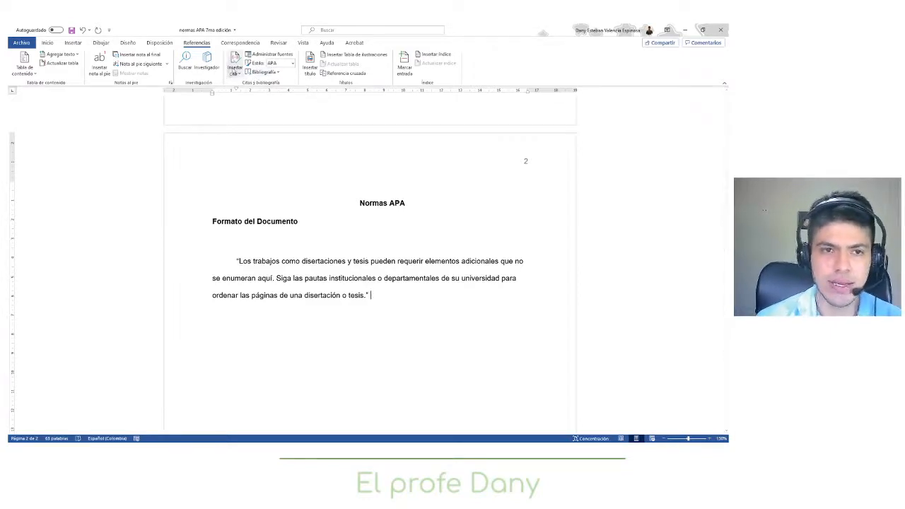
- Set the document's citation style to APA Sexta edición
{"action": "left_click", "coordinate": [293, 63]}
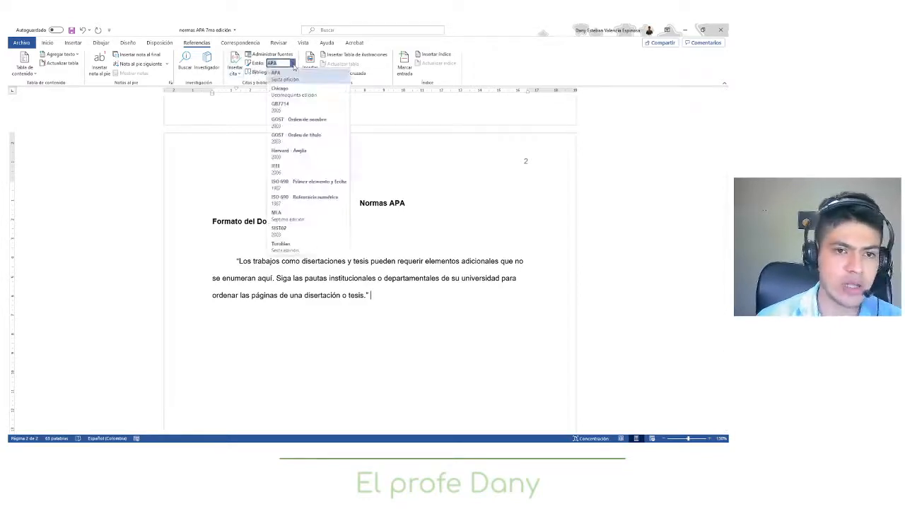
{"action": "left_click", "coordinate": [293, 63]}
{"action": "left_click", "coordinate": [293, 64]}
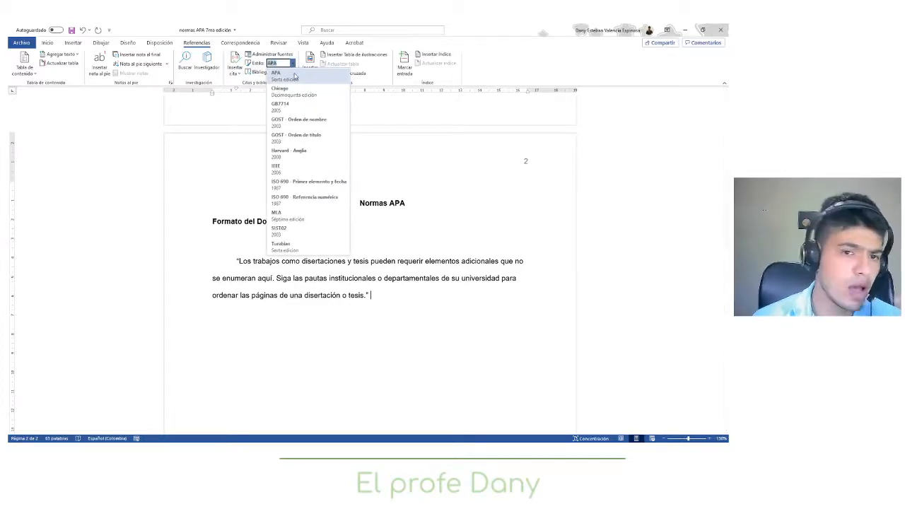
{"action": "left_click", "coordinate": [295, 75]}
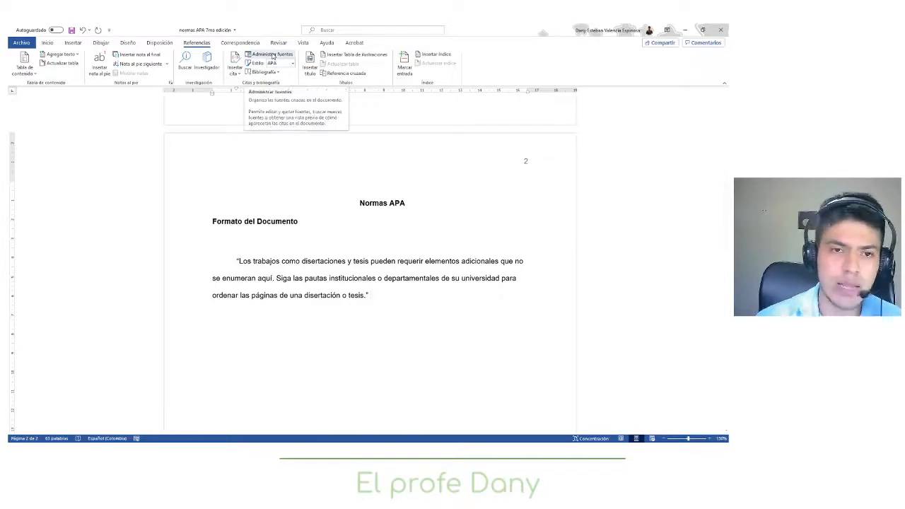
- Open the source manager and start creating a new bibliographic source
{"action": "left_click", "coordinate": [273, 56]}
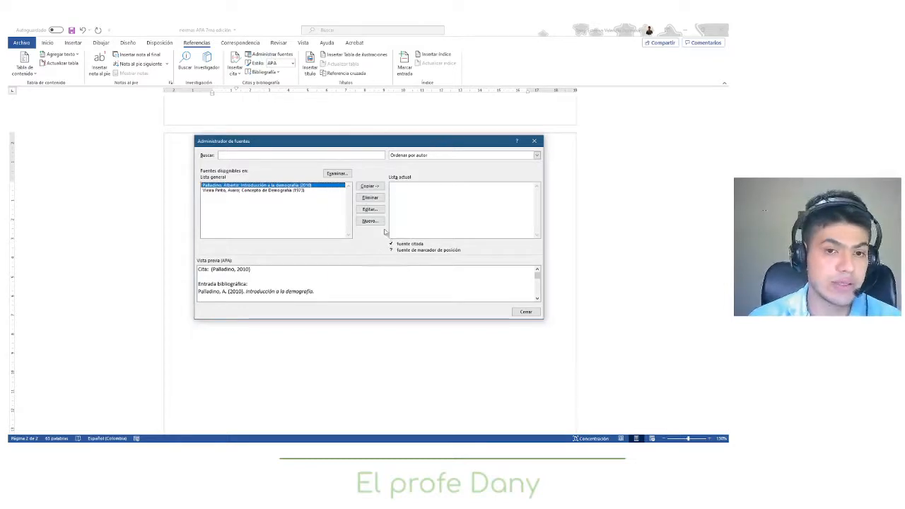
{"action": "left_click_drag", "start_coordinate": [406, 147], "coordinate": [509, 167]}
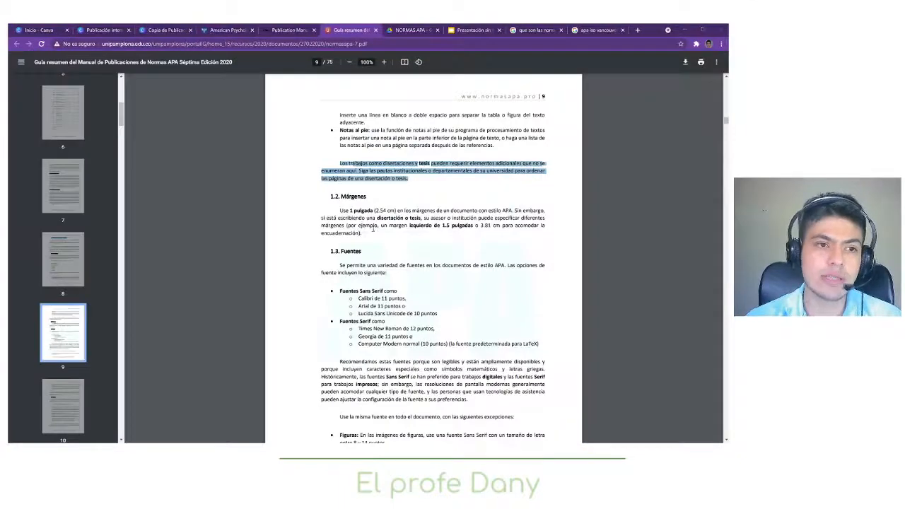
{"action": "key", "text": "alt+Tab"}
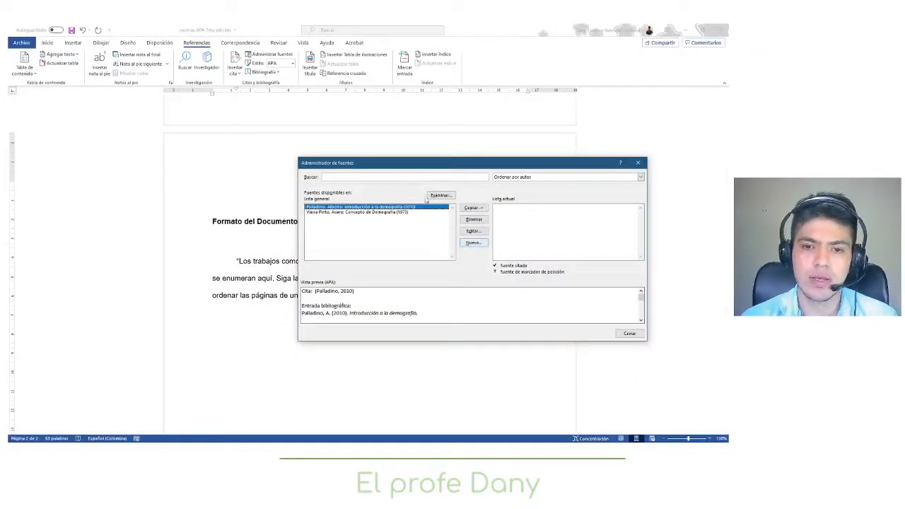
{"action": "left_click", "coordinate": [474, 245]}
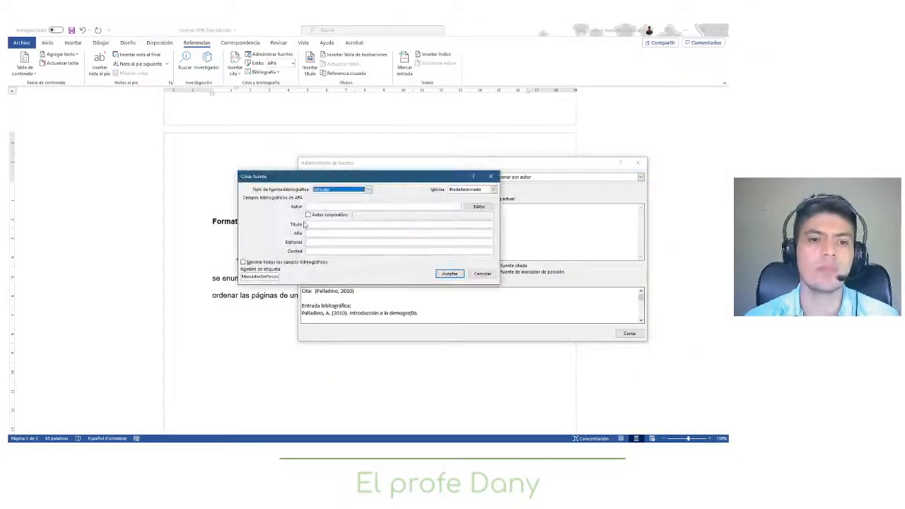
- Switch to the PDF guide and examine its cover and contents pages for the source's type, author, title and year
{"action": "key", "text": "alt+Tab"}
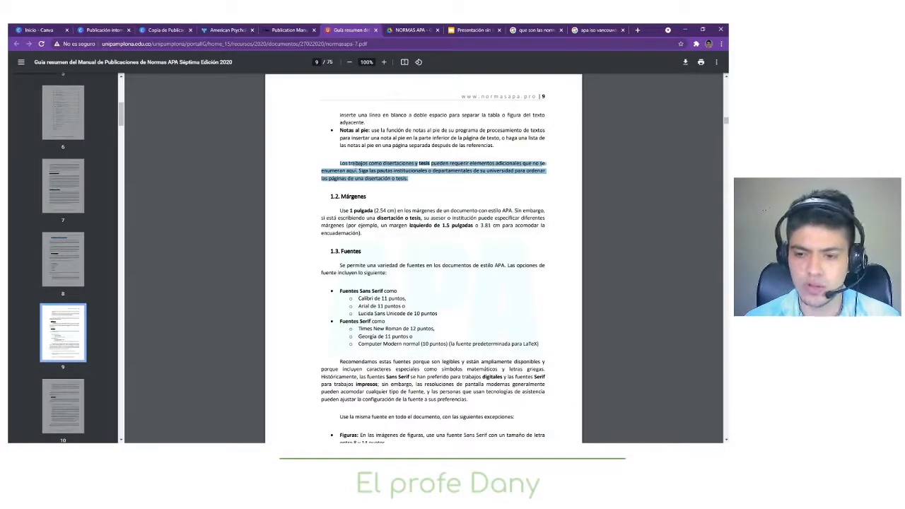
{"action": "left_click_drag", "start_coordinate": [726, 118], "coordinate": [726, 76]}
{"action": "scroll", "coordinate": [510, 305], "scroll_direction": "down", "scroll_amount": 2}
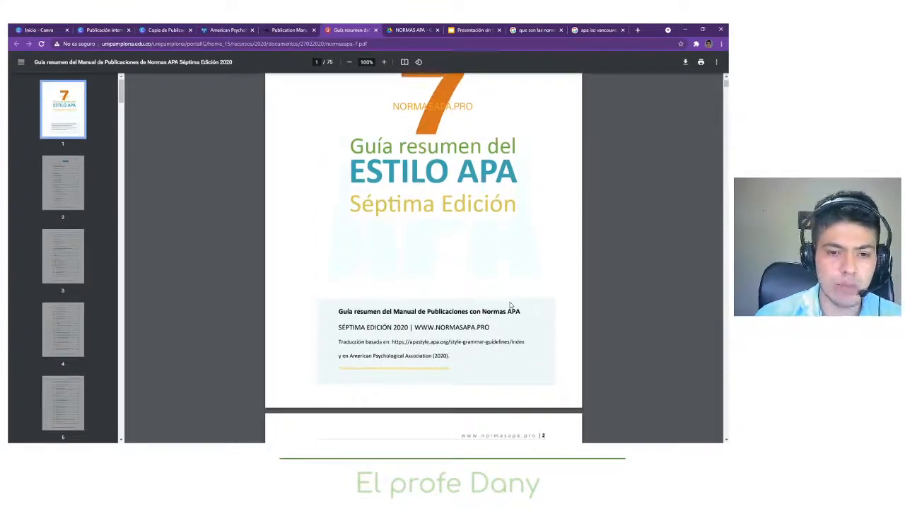
{"action": "scroll", "coordinate": [510, 305], "scroll_direction": "up", "scroll_amount": 1}
{"action": "scroll", "coordinate": [510, 306], "scroll_direction": "down", "scroll_amount": 4}
{"action": "scroll", "coordinate": [510, 305], "scroll_direction": "down", "scroll_amount": 2}
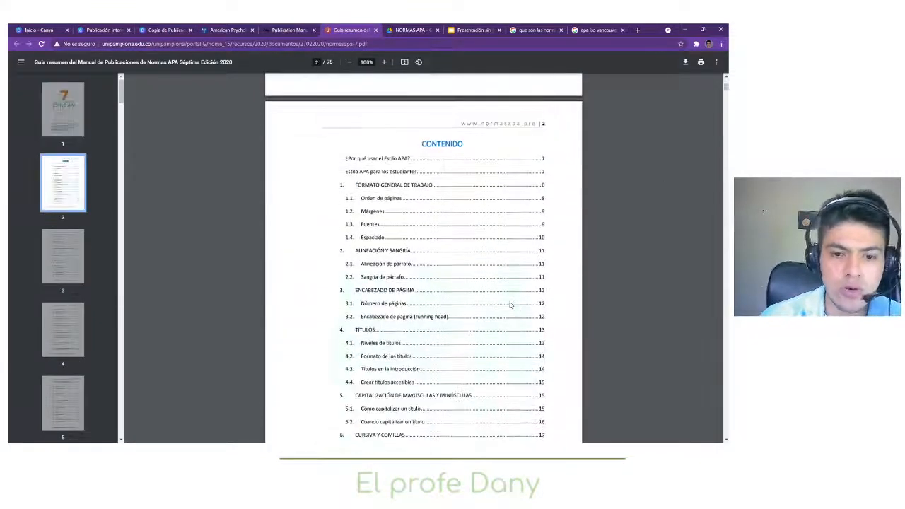
{"action": "scroll", "coordinate": [510, 304], "scroll_direction": "up", "scroll_amount": 6}
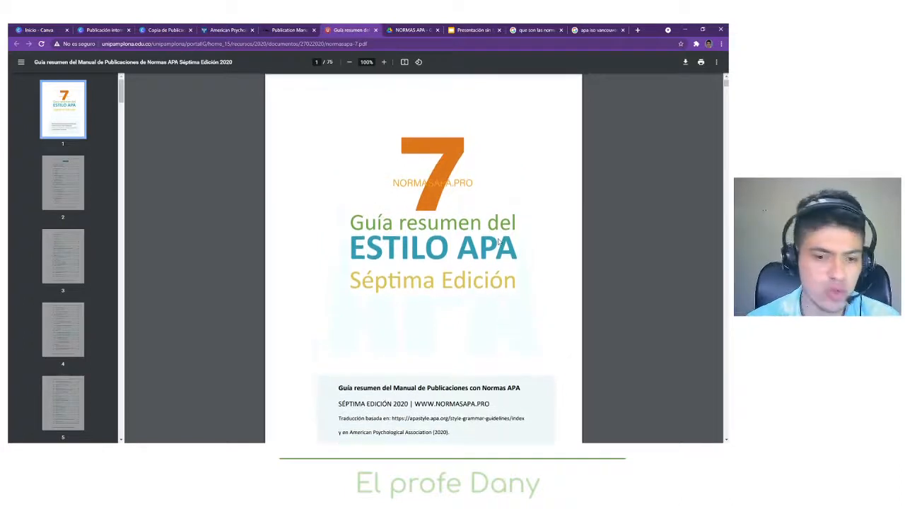
{"action": "scroll", "coordinate": [499, 242], "scroll_direction": "down", "scroll_amount": 3}
{"action": "scroll", "coordinate": [490, 253], "scroll_direction": "up", "scroll_amount": 2}
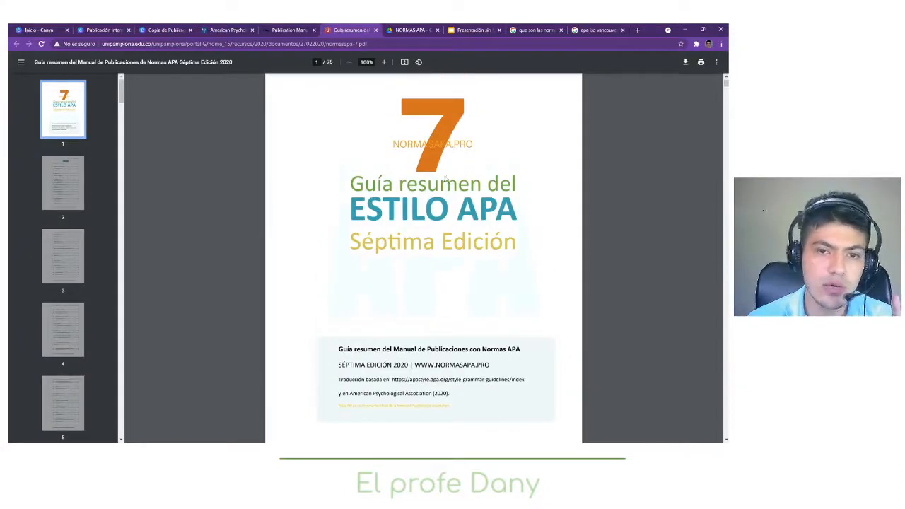
{"action": "scroll", "coordinate": [480, 266], "scroll_direction": "down", "scroll_amount": 3}
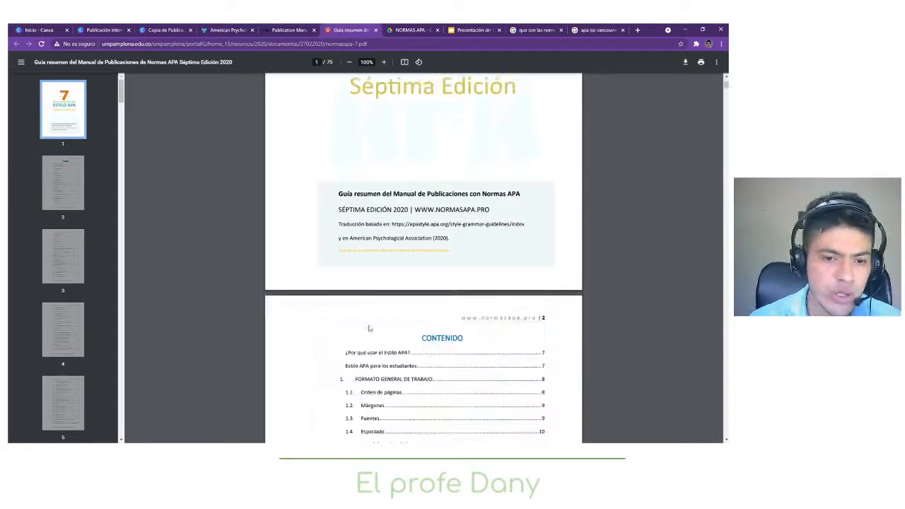
{"action": "scroll", "coordinate": [473, 309], "scroll_direction": "down", "scroll_amount": 2}
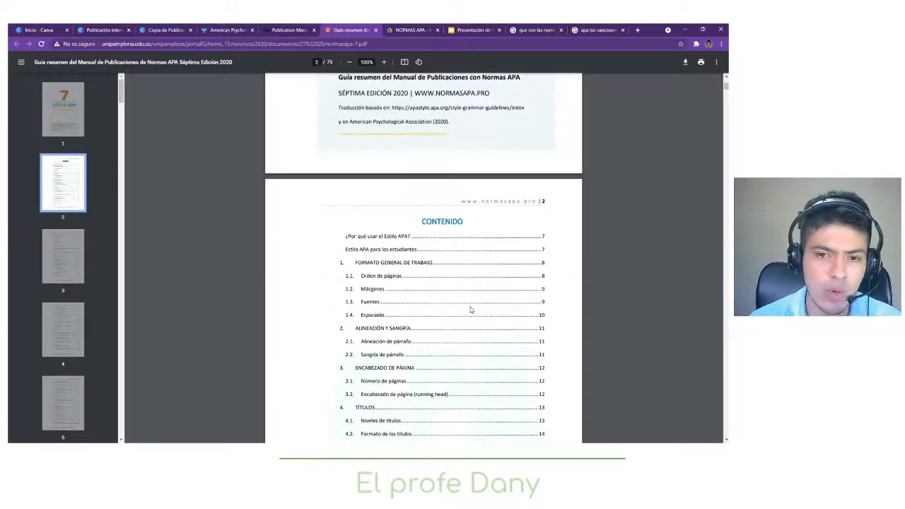
{"action": "scroll", "coordinate": [470, 309], "scroll_direction": "down", "scroll_amount": 4}
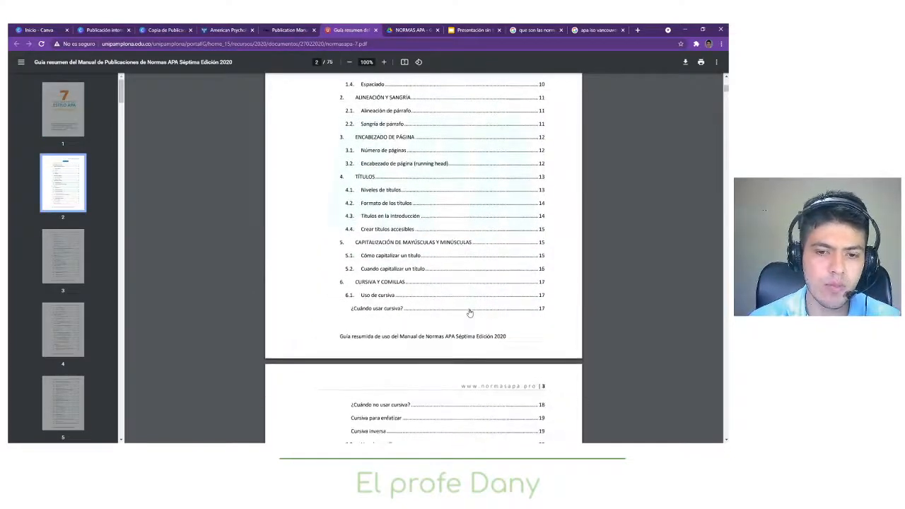
{"action": "scroll", "coordinate": [471, 313], "scroll_direction": "up", "scroll_amount": 8}
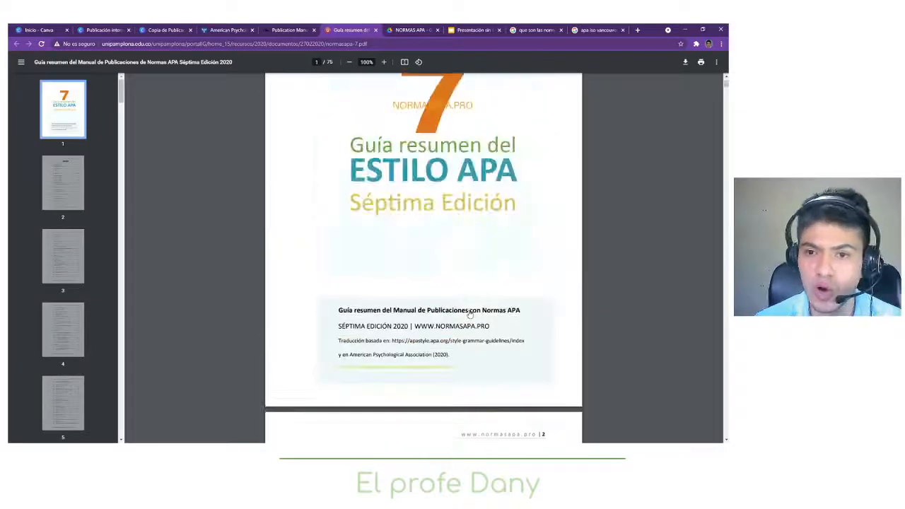
{"action": "scroll", "coordinate": [469, 313], "scroll_direction": "up", "scroll_amount": 2}
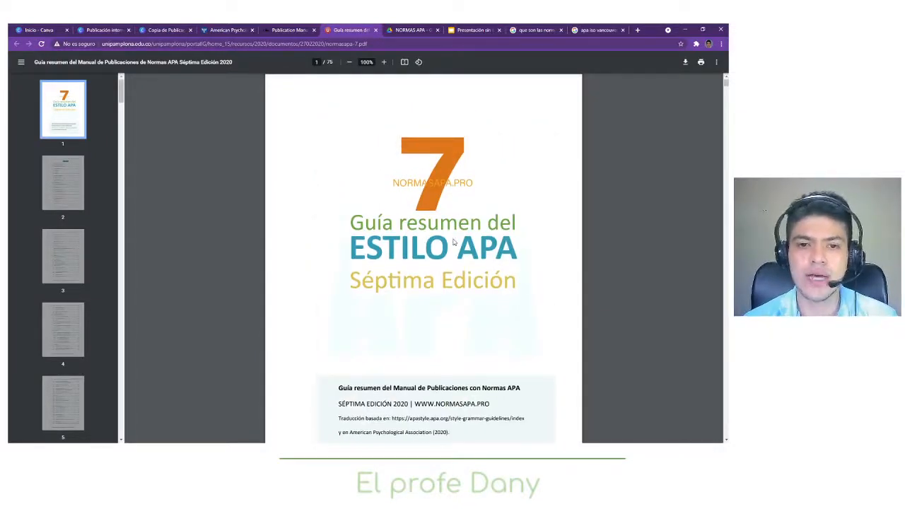
- Switch back to Word and try Sitio web as the new source's type
{"action": "key", "text": "alt+Tab"}
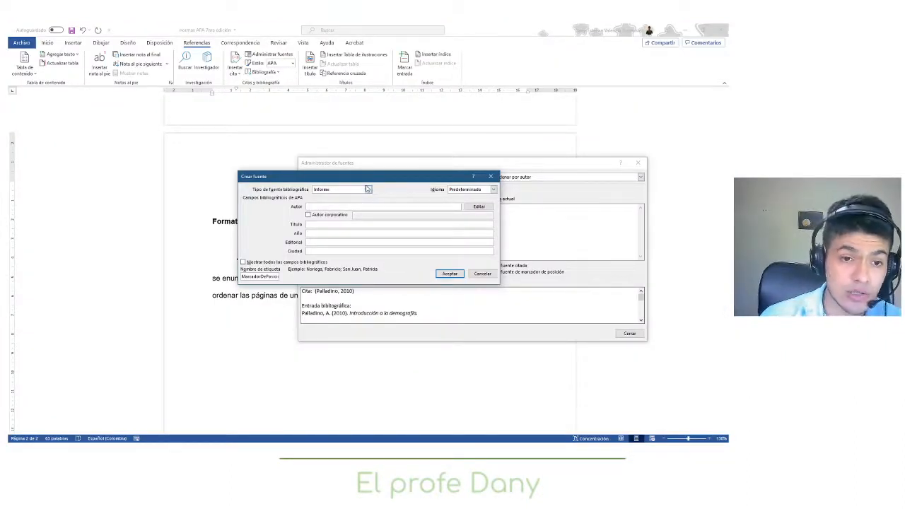
{"action": "left_click", "coordinate": [367, 189]}
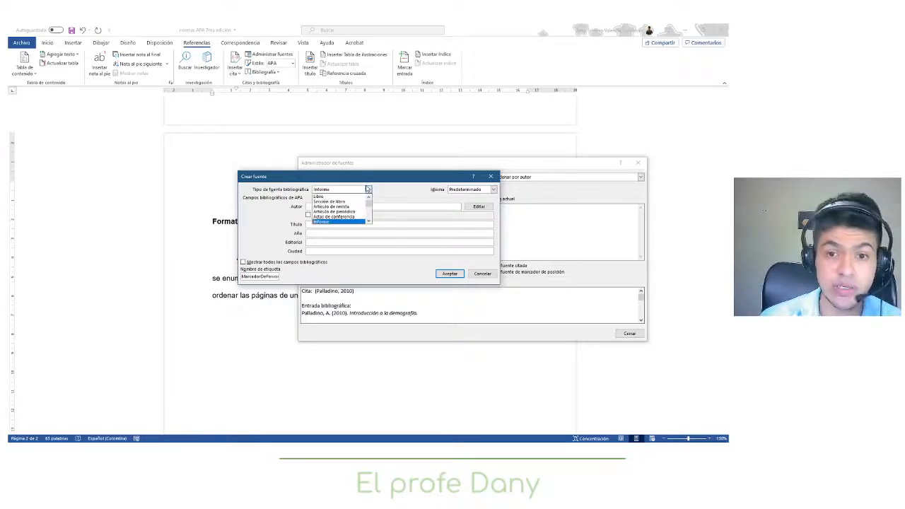
{"action": "left_click", "coordinate": [369, 222]}
{"action": "left_click", "coordinate": [369, 222]}
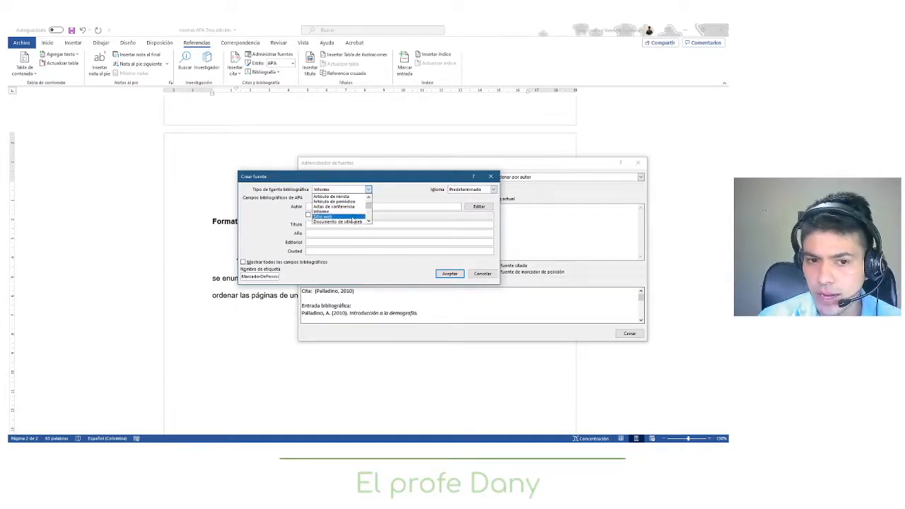
{"action": "left_click", "coordinate": [353, 217]}
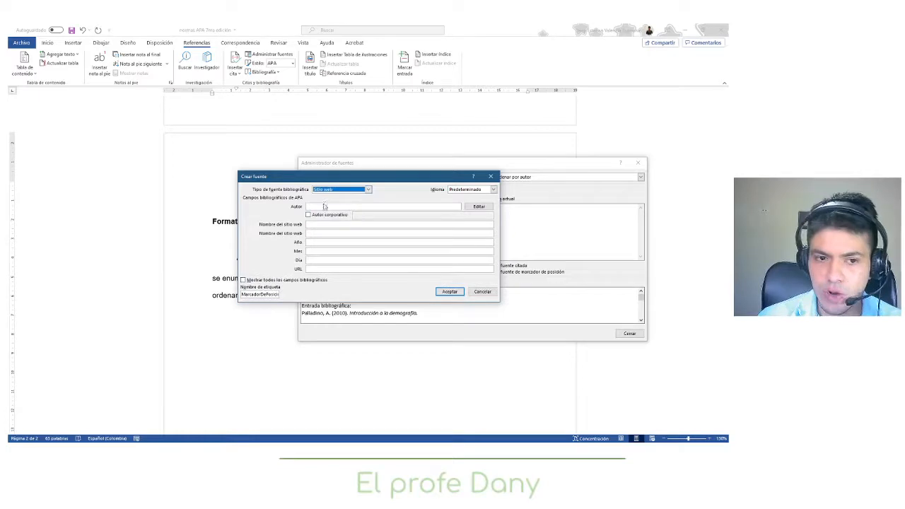
- Set the new source's type to Sección de libro
{"action": "left_click", "coordinate": [368, 190]}
{"action": "left_click", "coordinate": [368, 222]}
{"action": "left_click", "coordinate": [369, 222]}
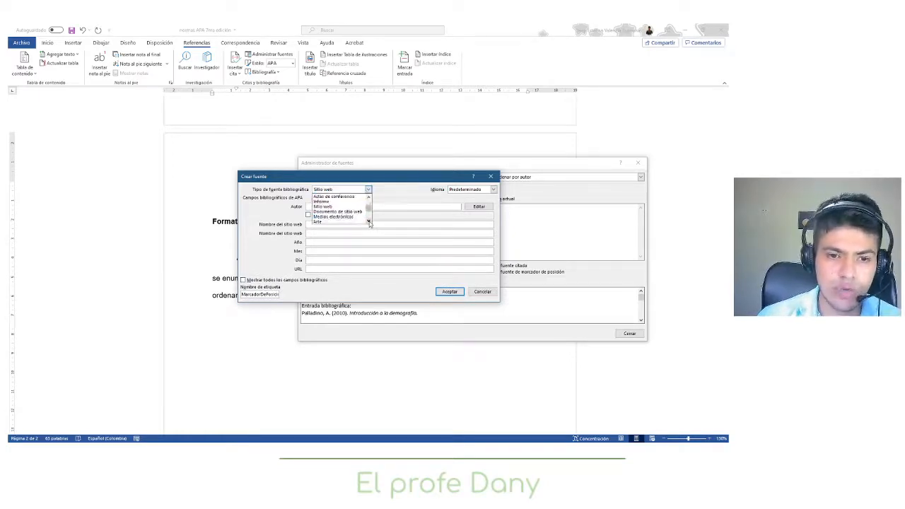
{"action": "left_click", "coordinate": [368, 222]}
{"action": "left_click", "coordinate": [368, 222]}
{"action": "left_click", "coordinate": [369, 222]}
{"action": "left_click", "coordinate": [369, 222]}
{"action": "left_click", "coordinate": [368, 222]}
{"action": "left_click", "coordinate": [368, 222]}
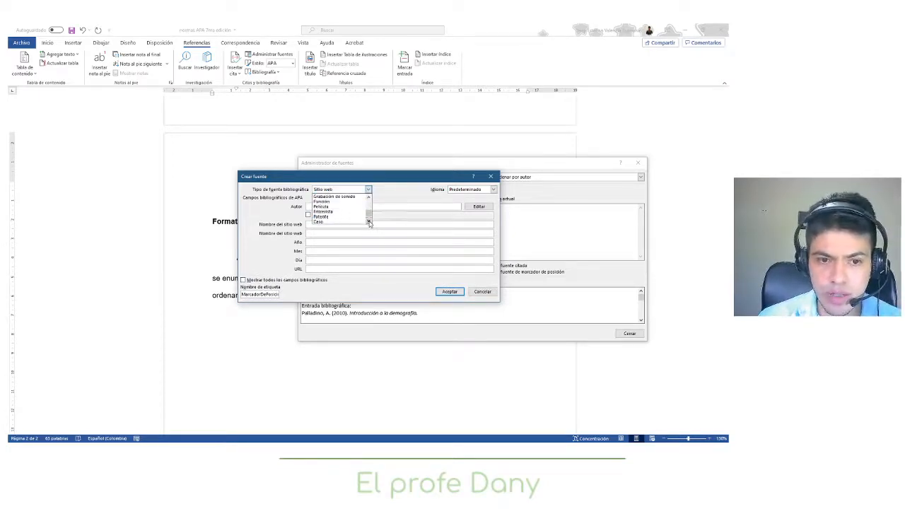
{"action": "left_click", "coordinate": [368, 222]}
{"action": "left_click_drag", "start_coordinate": [369, 215], "coordinate": [369, 201]}
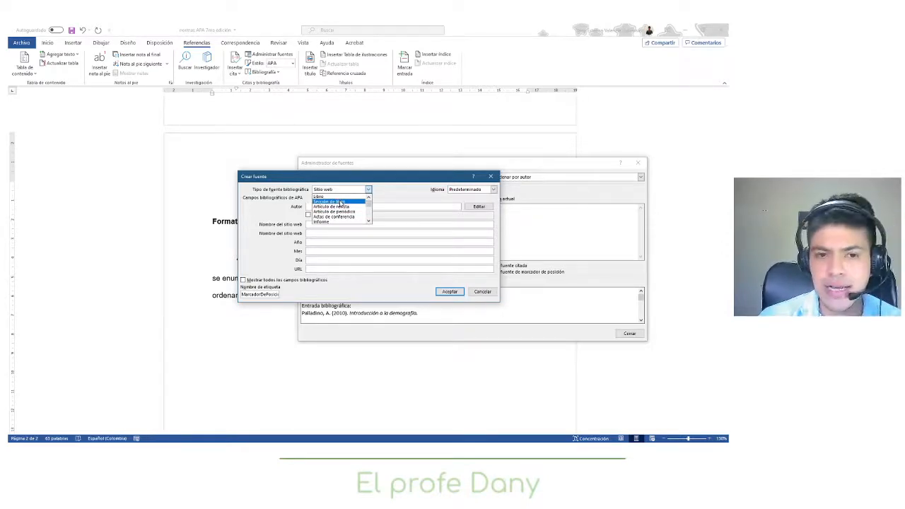
{"action": "left_click", "coordinate": [340, 203]}
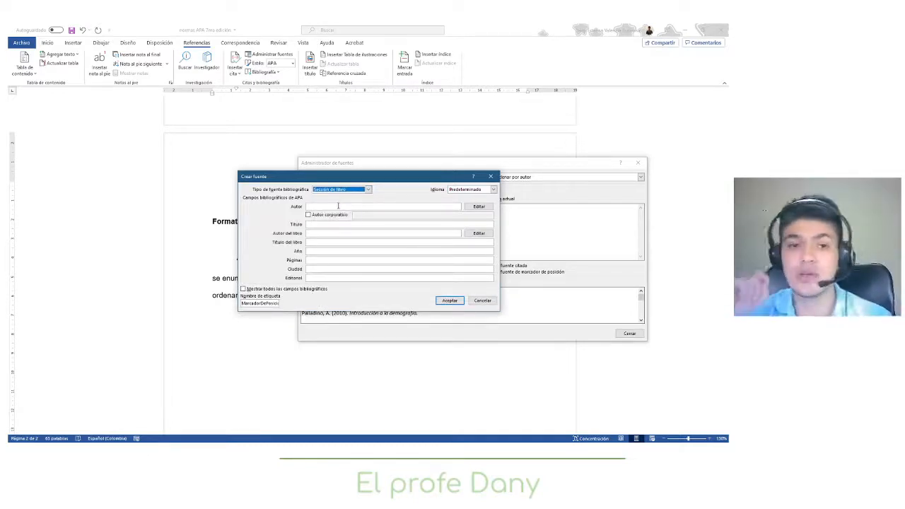
{"action": "left_click", "coordinate": [338, 206]}
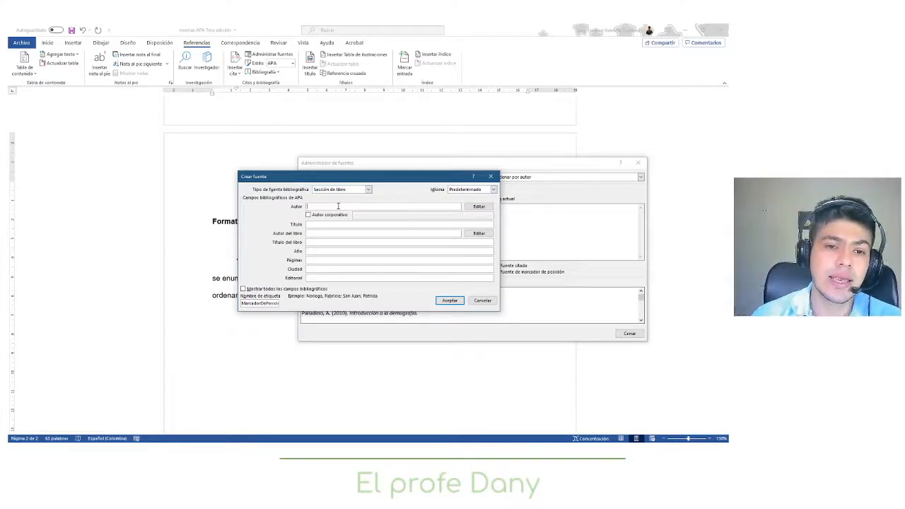
{"action": "type", "text": "No"}
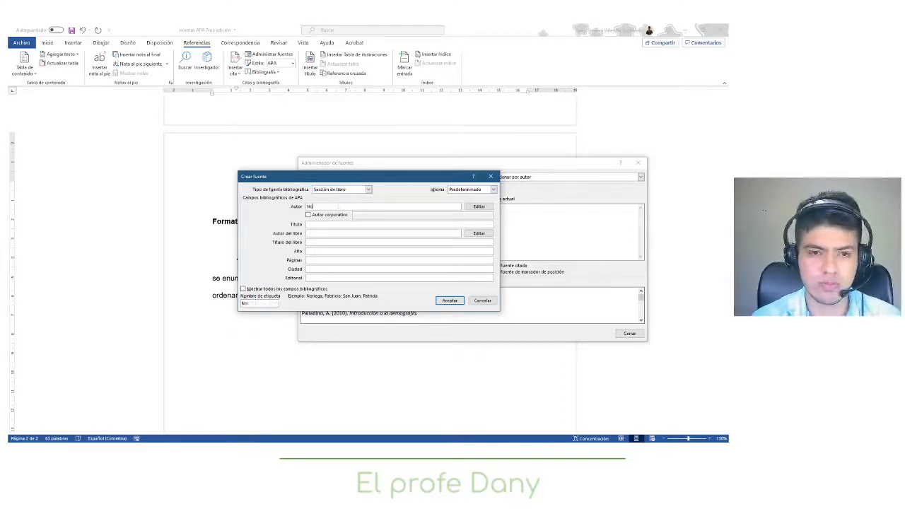
{"action": "key", "text": "BackSpace"}
{"action": "key", "text": "BackSpace"}
{"action": "key", "text": "BackSpace"}
{"action": "key", "text": "BackSpace"}
{"action": "key", "text": "BackSpace"}
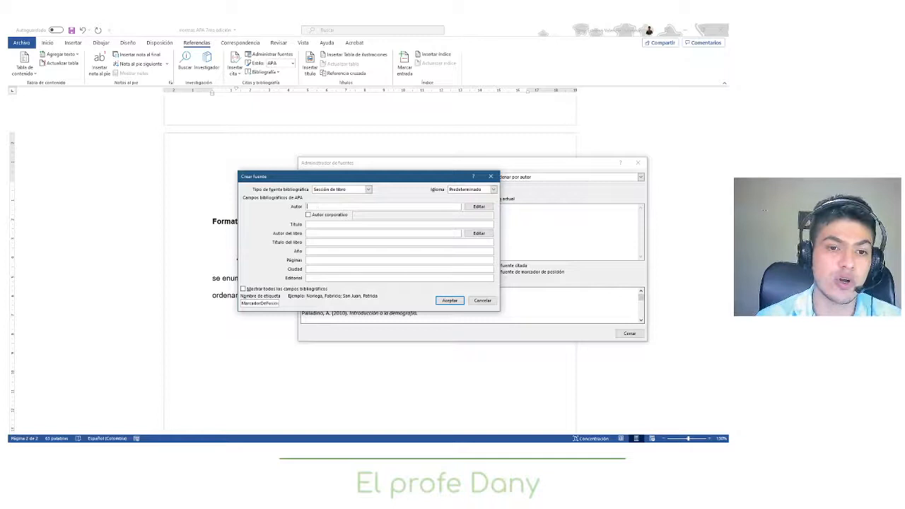
{"action": "left_click", "coordinate": [479, 207]}
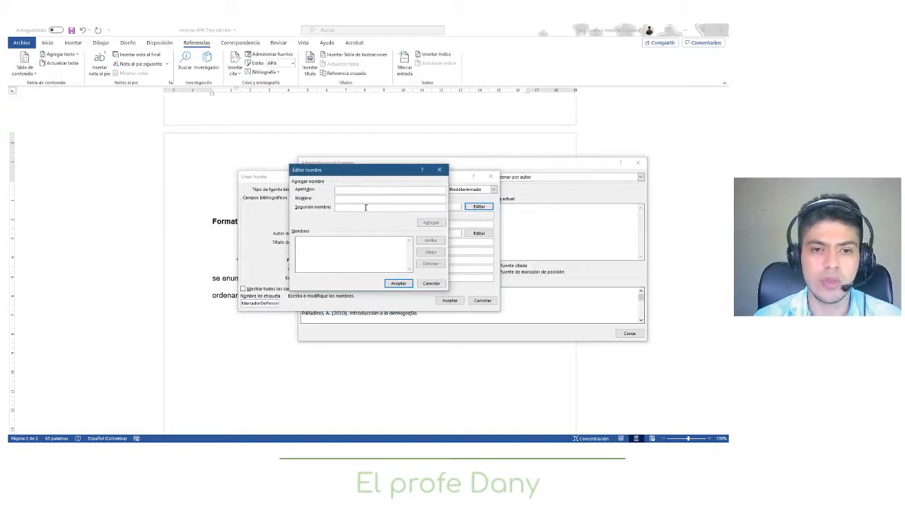
{"action": "left_click", "coordinate": [428, 283]}
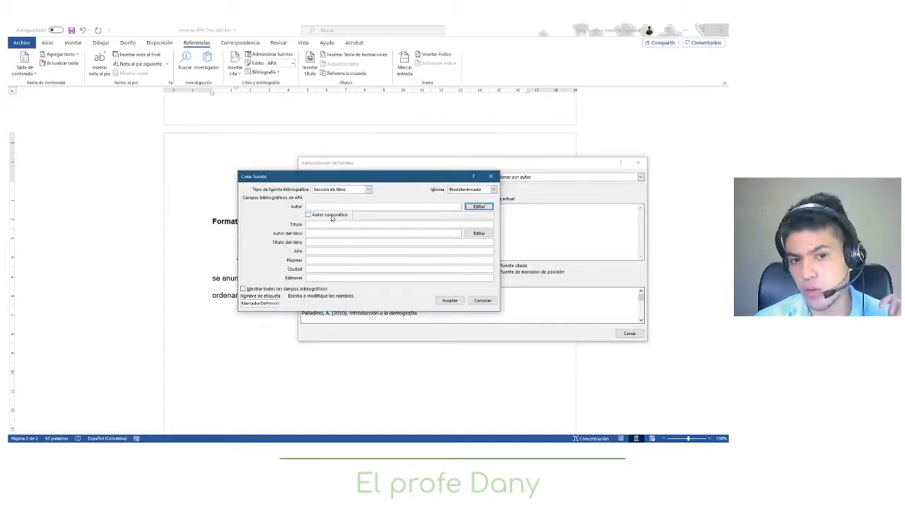
- Mark the source as having a corporate author and enter Normas.pro as that author
{"action": "left_click", "coordinate": [331, 215]}
{"action": "left_click", "coordinate": [374, 215]}
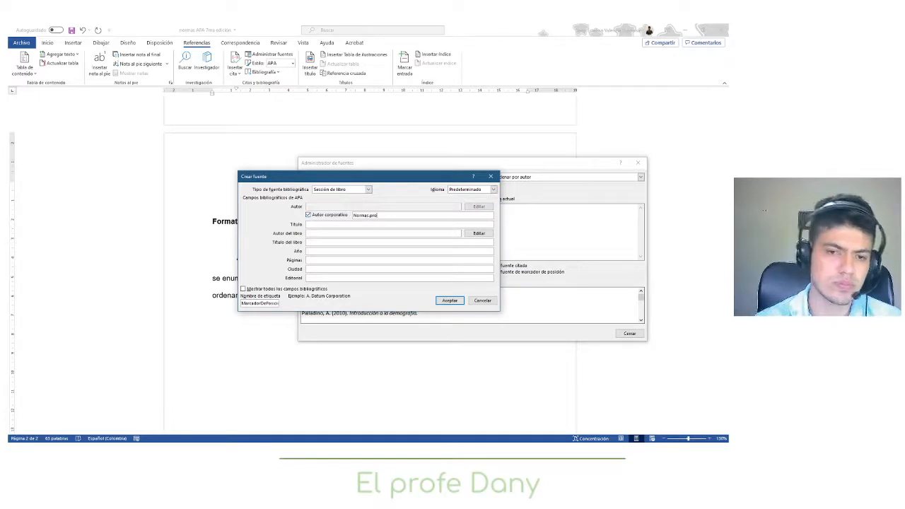
{"action": "left_click", "coordinate": [407, 225]}
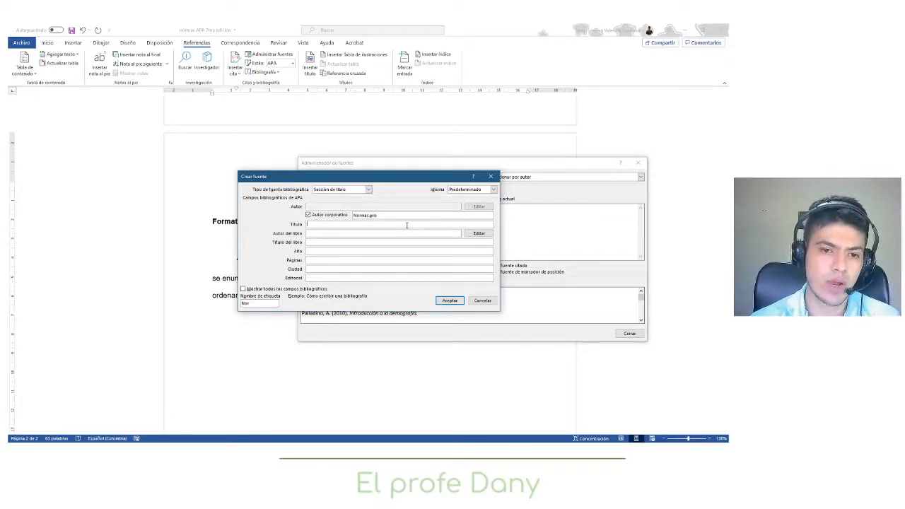
- Switch to the PDF guide and look for the heading of the section that contains the quoted paragraph
{"action": "key", "text": "alt+Tab"}
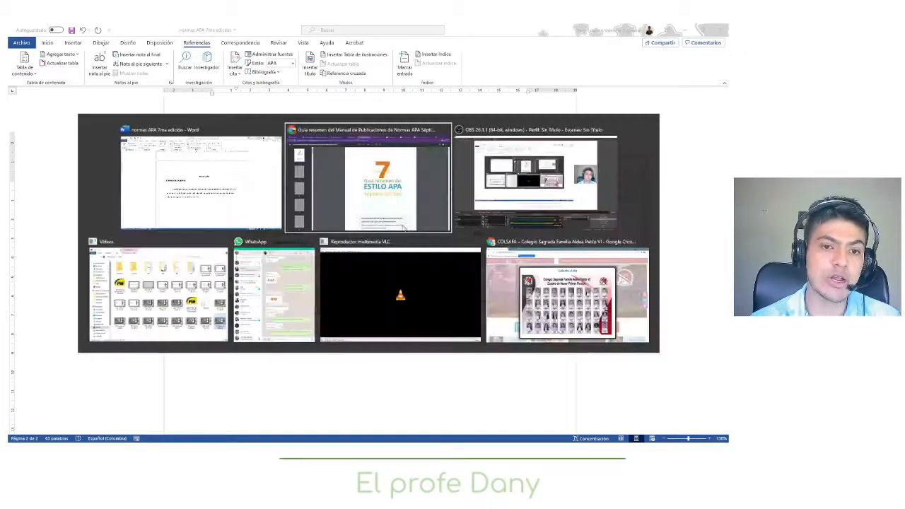
{"action": "scroll", "coordinate": [467, 276], "scroll_direction": "down", "scroll_amount": 8}
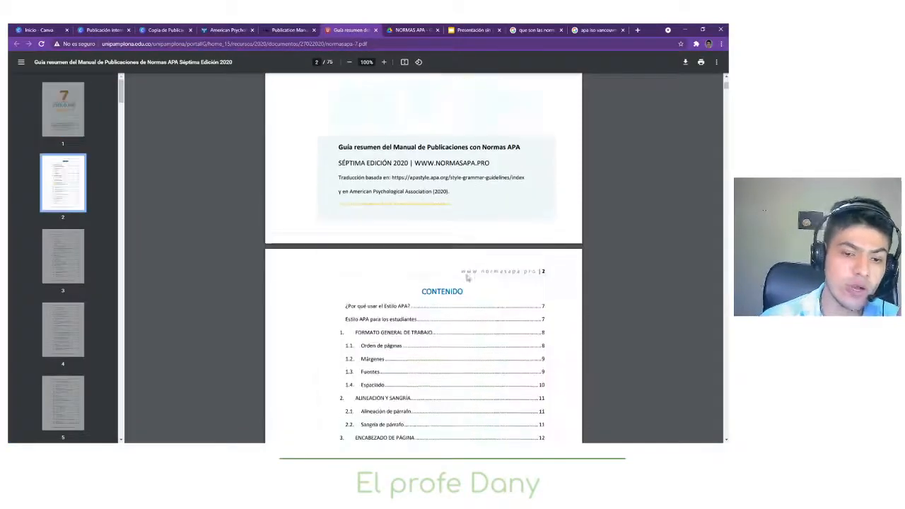
{"action": "scroll", "coordinate": [466, 279], "scroll_direction": "down", "scroll_amount": 10}
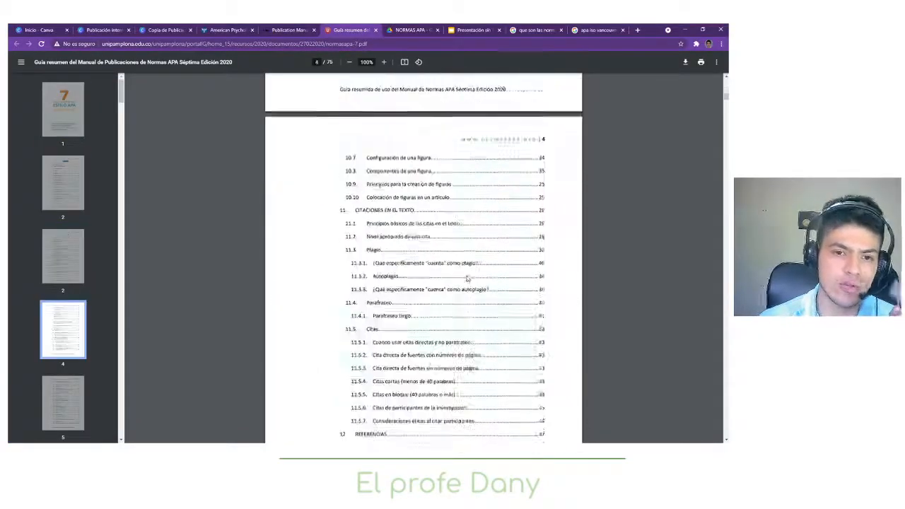
{"action": "scroll", "coordinate": [467, 278], "scroll_direction": "down", "scroll_amount": 10}
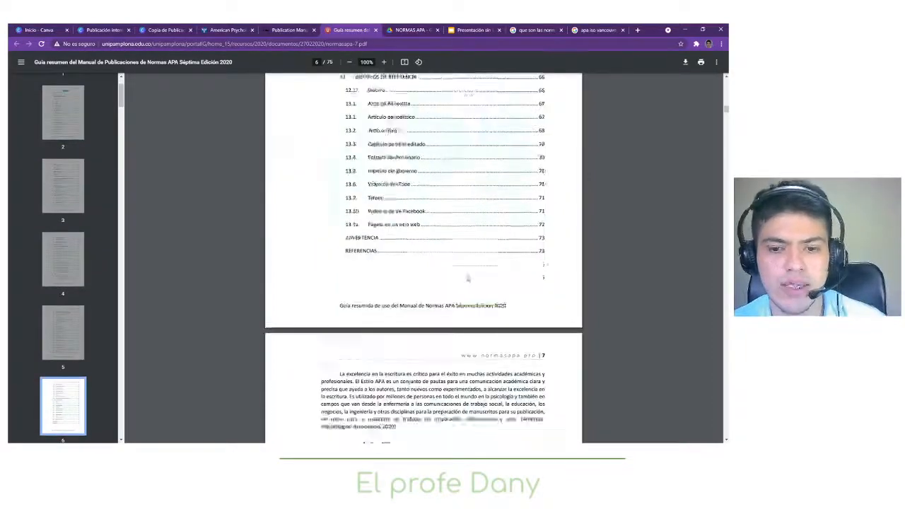
{"action": "scroll", "coordinate": [466, 278], "scroll_direction": "down", "scroll_amount": 10}
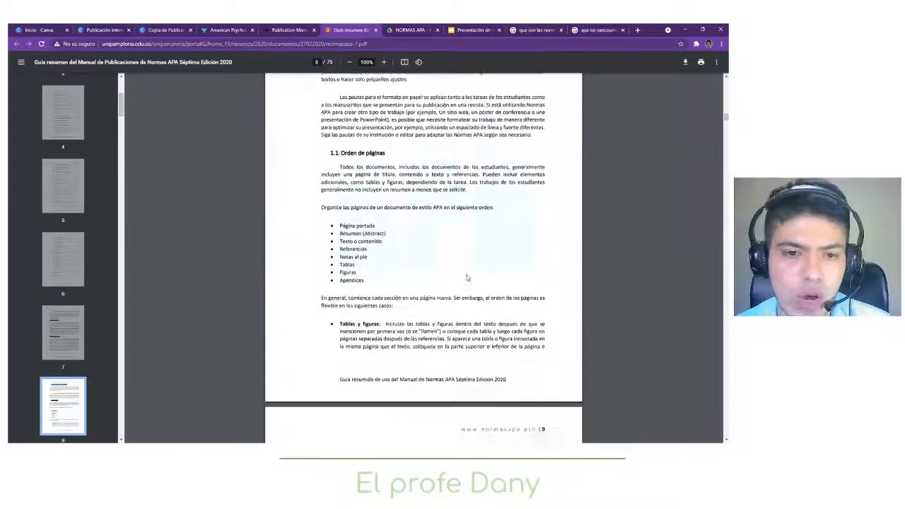
{"action": "scroll", "coordinate": [467, 278], "scroll_direction": "up", "scroll_amount": 8}
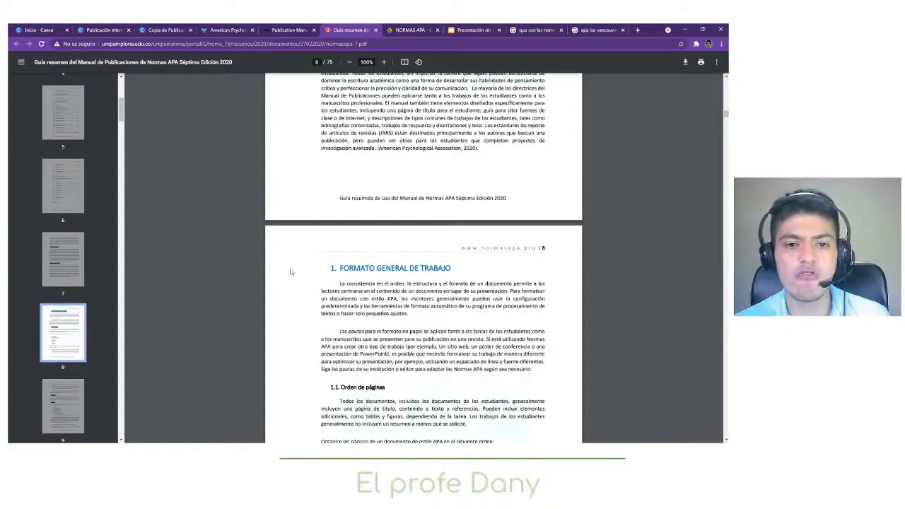
{"action": "scroll", "coordinate": [424, 264], "scroll_direction": "up", "scroll_amount": 5}
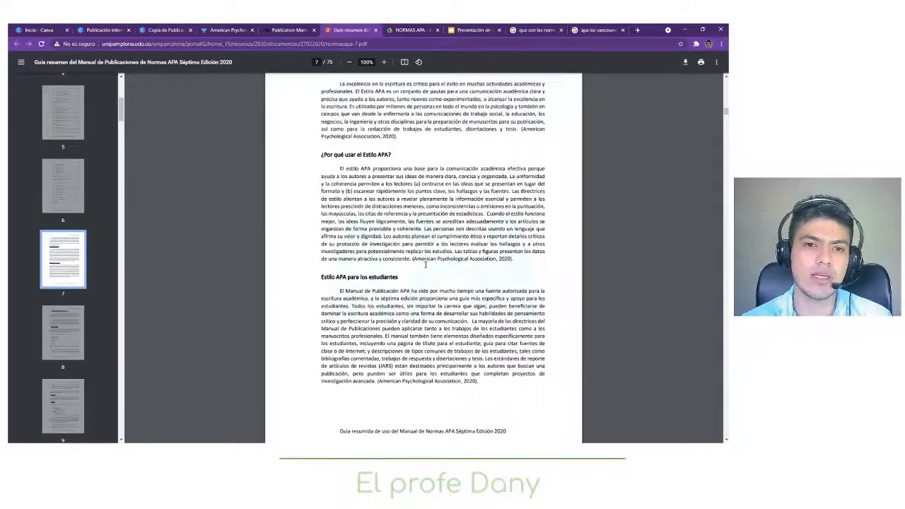
{"action": "scroll", "coordinate": [425, 265], "scroll_direction": "down", "scroll_amount": 5}
- Return to Word and enter "Formato general de trabajo" as the title of the book section
{"action": "key", "text": "alt+Tab"}
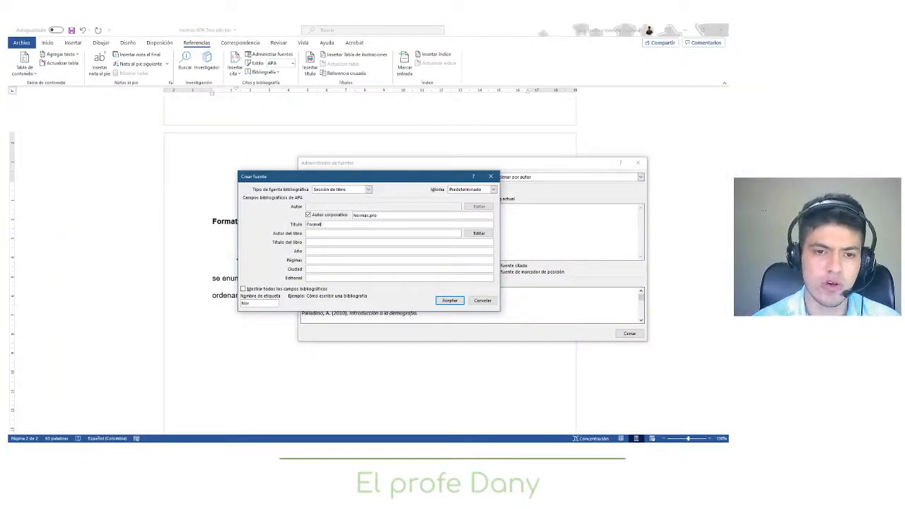
{"action": "type", "text": "General d"}
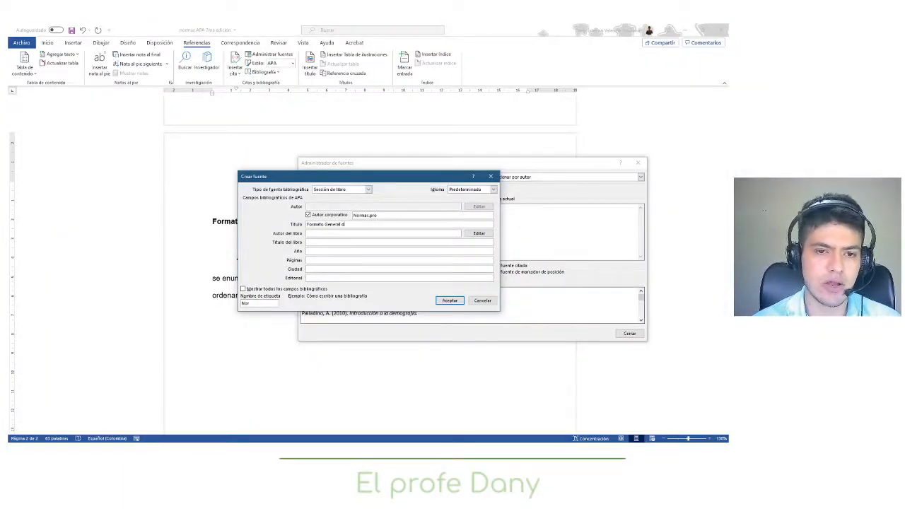
{"action": "type", "text": "e tr"}
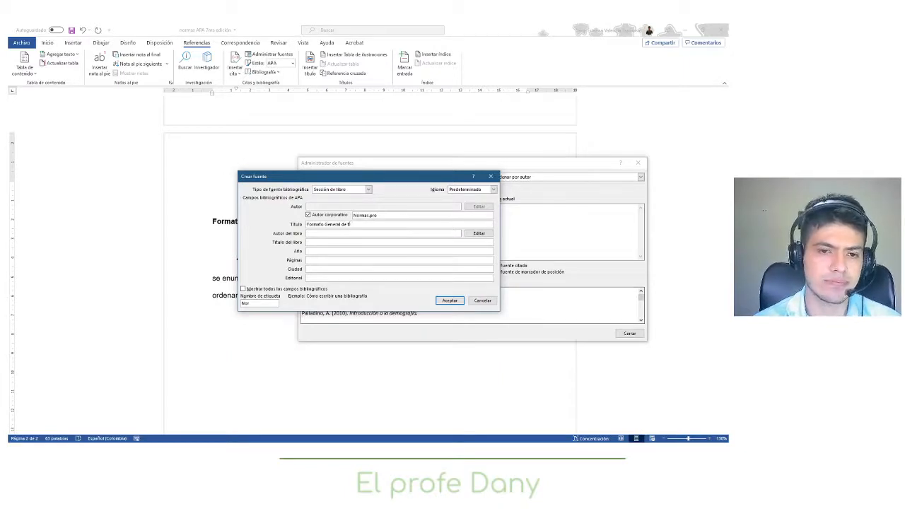
{"action": "key", "text": "BackSpace"}
{"action": "key", "text": "BackSpace"}
{"action": "key", "text": "BackSpace"}
{"action": "key", "text": "BackSpace"}
{"action": "key", "text": "BackSpace"}
{"action": "key", "text": "BackSpace"}
{"action": "key", "text": "BackSpace"}
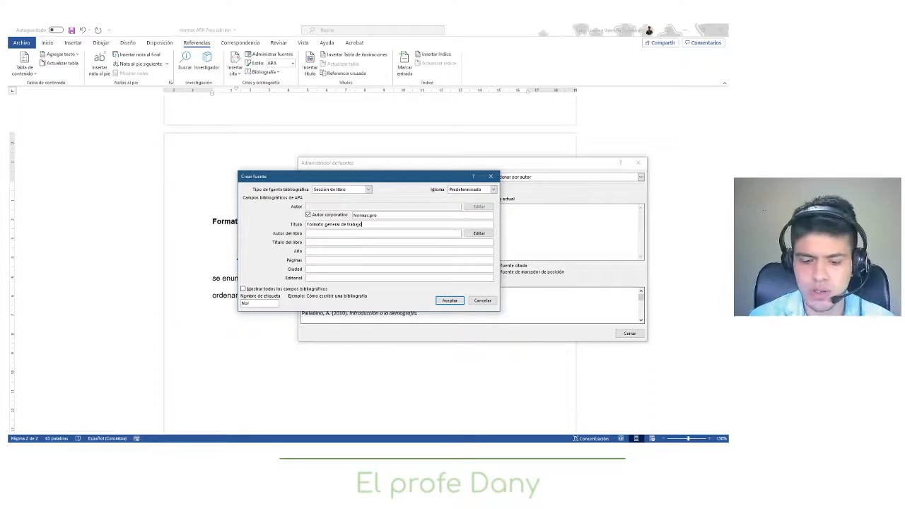
- Reuse the corporate author's name, Normas.pro, as the book author and accept it in the name editor
{"action": "key", "text": "shift+Tab"}
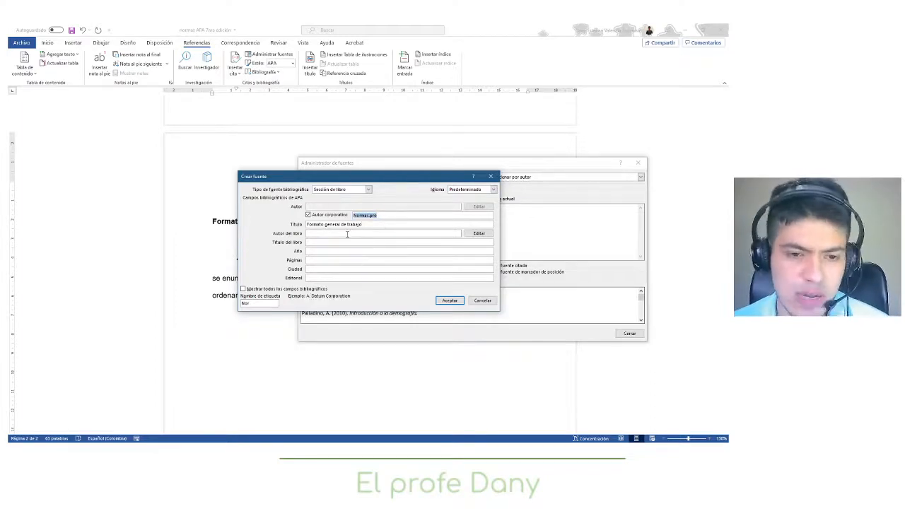
{"action": "left_click", "coordinate": [348, 234]}
{"action": "left_click", "coordinate": [478, 233]}
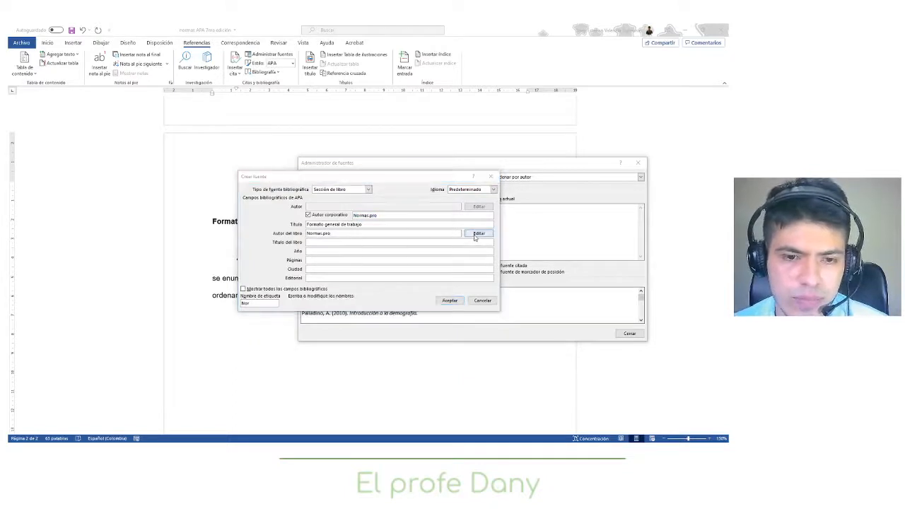
{"action": "left_click", "coordinate": [398, 283]}
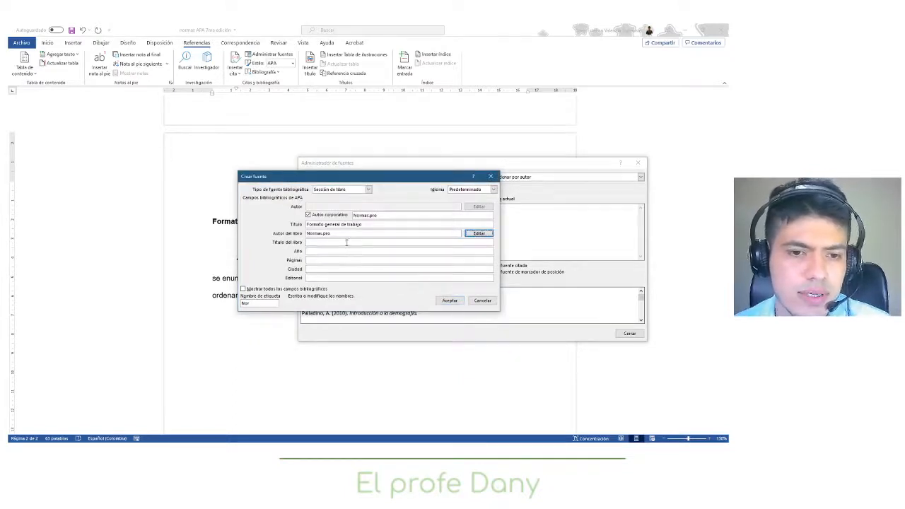
- Check the PDF guide's cover for the book title and return to the empty book title field in Word
{"action": "left_click", "coordinate": [347, 242]}
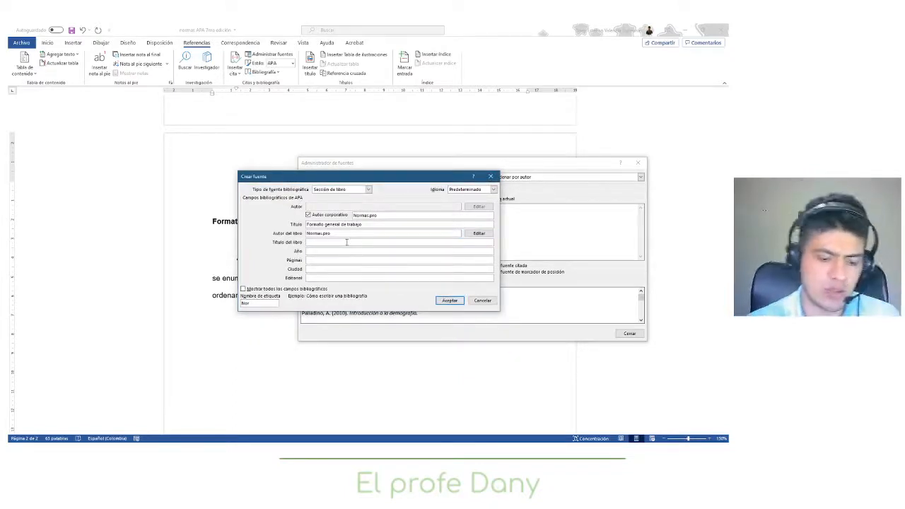
{"action": "key", "text": "alt+Tab"}
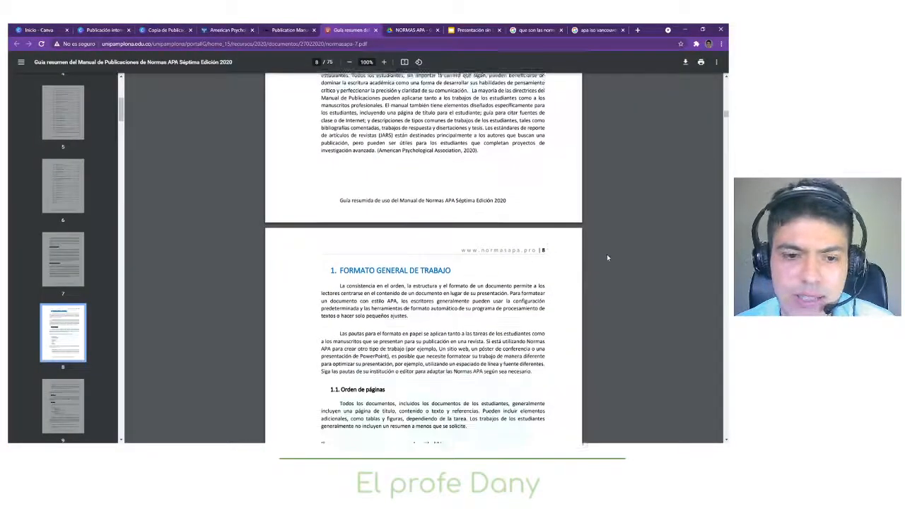
{"action": "scroll", "coordinate": [607, 257], "scroll_direction": "up", "scroll_amount": 3}
{"action": "scroll", "coordinate": [682, 190], "scroll_direction": "up", "scroll_amount": 5}
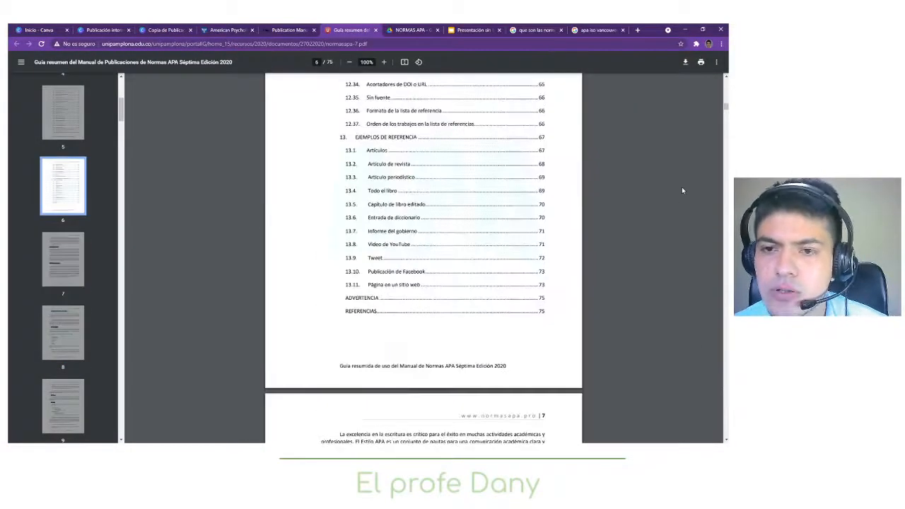
{"action": "scroll", "coordinate": [683, 190], "scroll_direction": "up", "scroll_amount": 15}
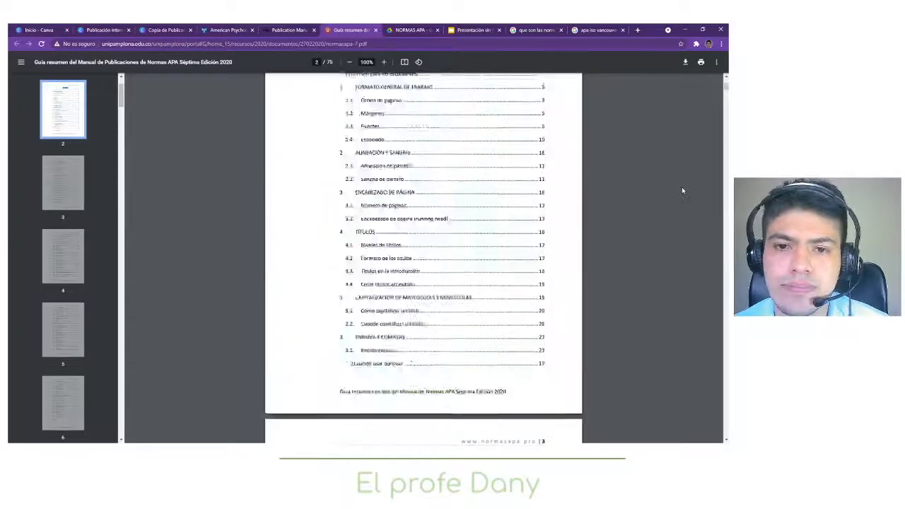
{"action": "scroll", "coordinate": [682, 187], "scroll_direction": "up", "scroll_amount": 5}
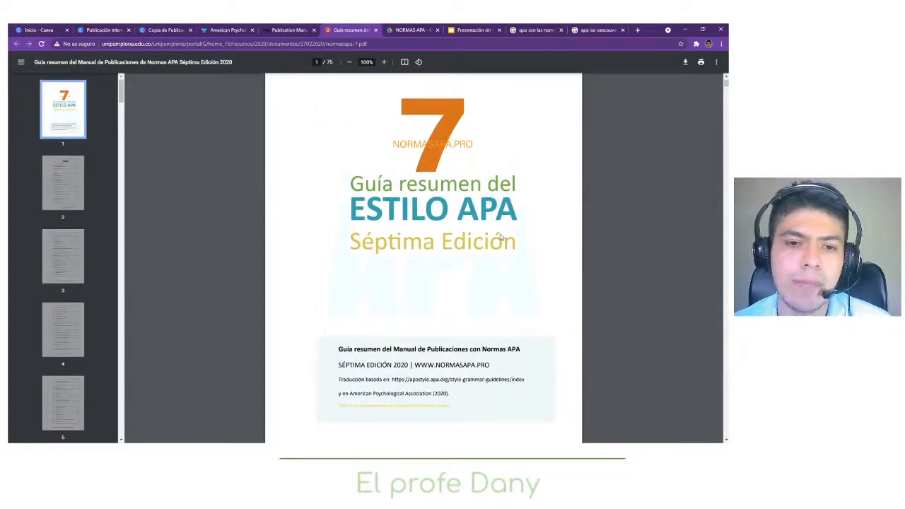
{"action": "key", "text": "alt+Tab"}
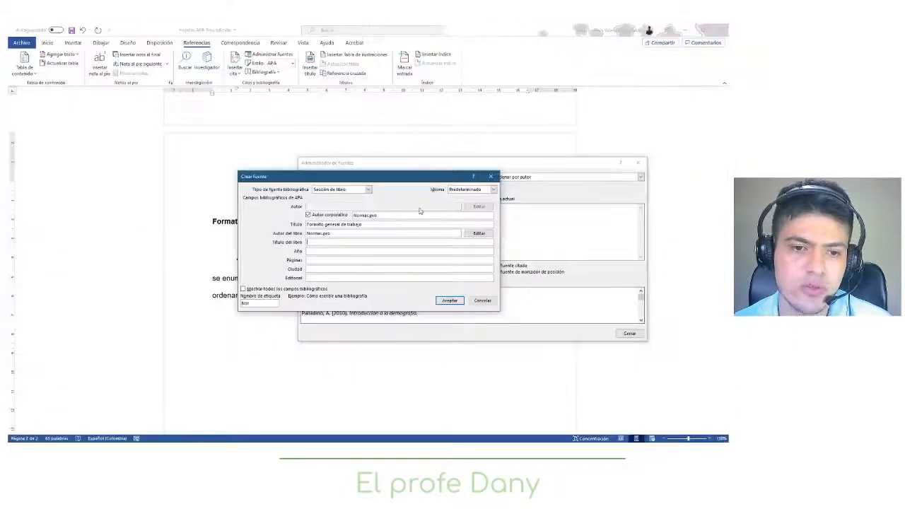
- Enter "Guía resumen del estilo APA séptima edición" as the book title of the source
{"action": "type", "text": "G"}
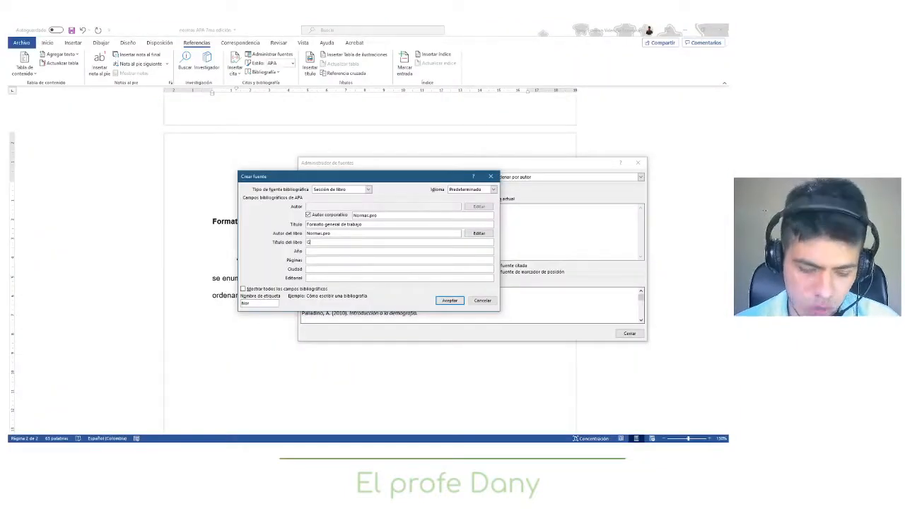
{"action": "type", "text": "uía Resu"}
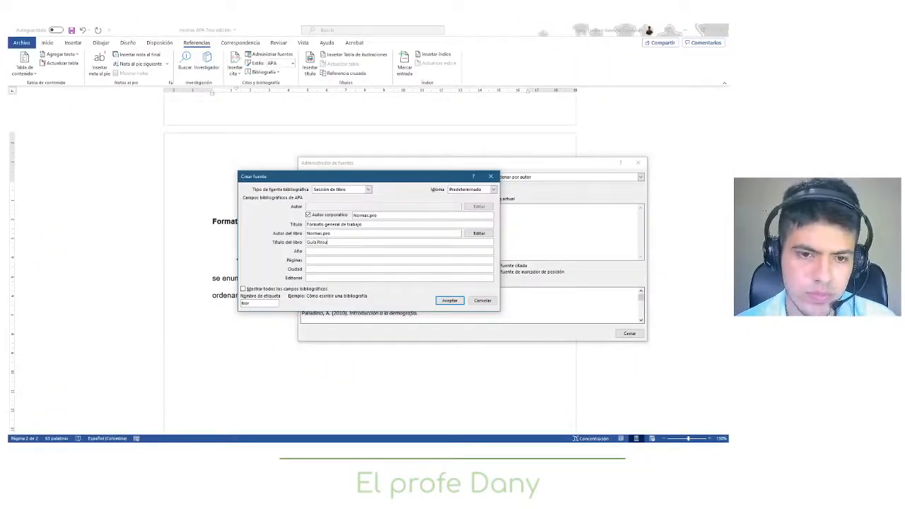
{"action": "key", "text": "BackSpace"}
{"action": "key", "text": "BackSpace"}
{"action": "key", "text": "BackSpace"}
{"action": "key", "text": "BackSpace"}
{"action": "key", "text": "BackSpace"}
{"action": "key", "text": "BackSpace"}
{"action": "key", "text": "BackSpace"}
{"action": "key", "text": "BackSpace"}
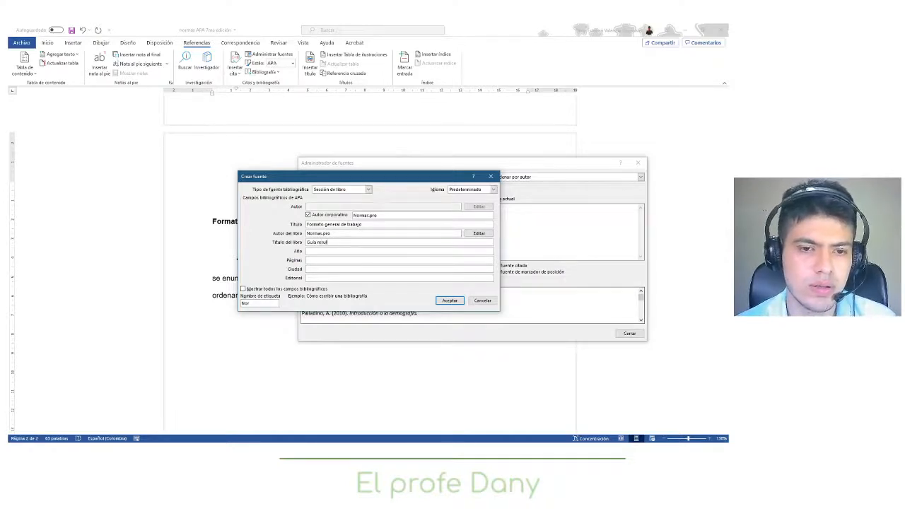
{"action": "type", "text": "resumen del estilo "}
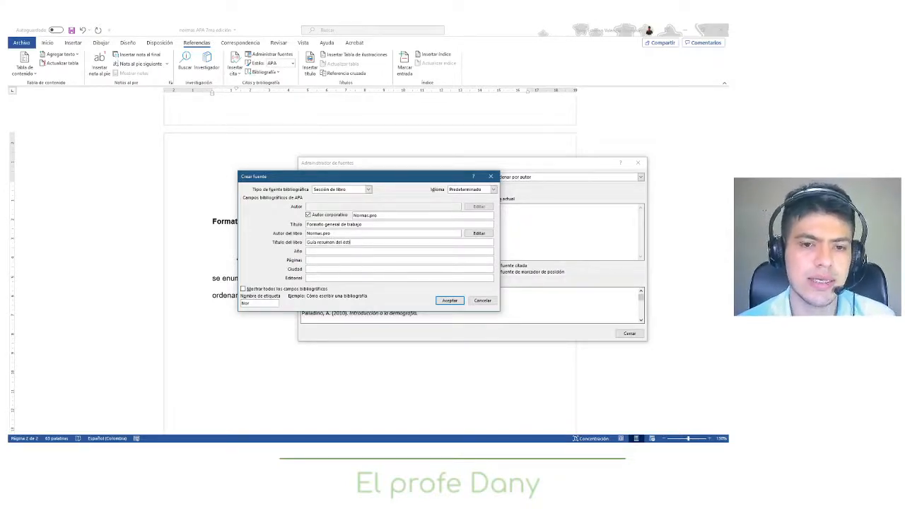
{"action": "type", "text": "APA 6"}
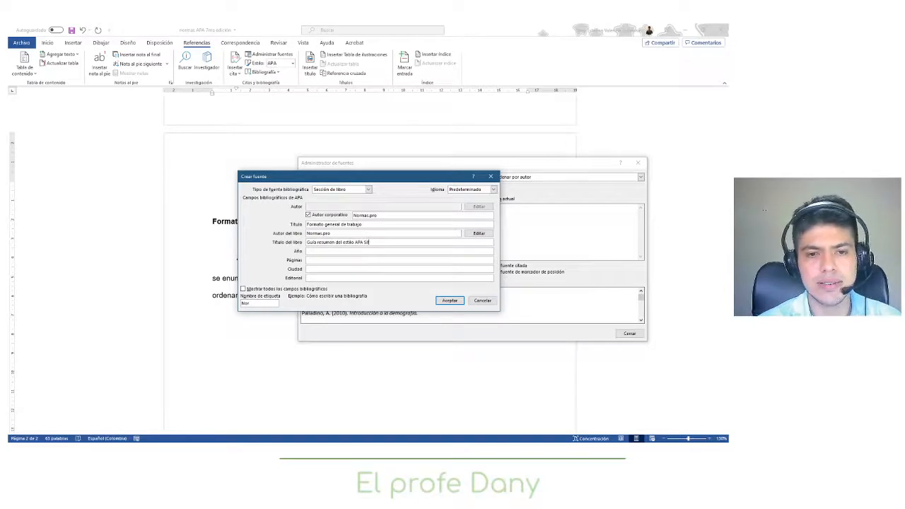
{"action": "type", "text": "éptima e"}
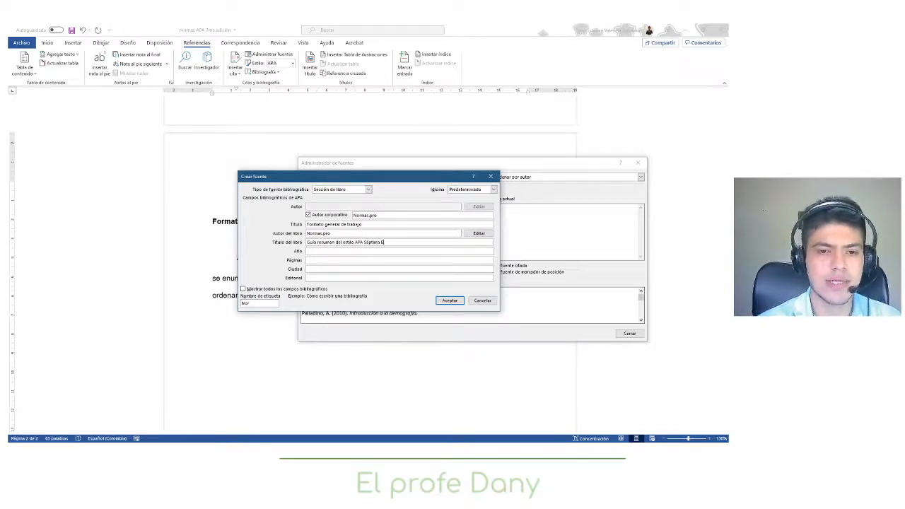
{"action": "type", "text": "dición"}
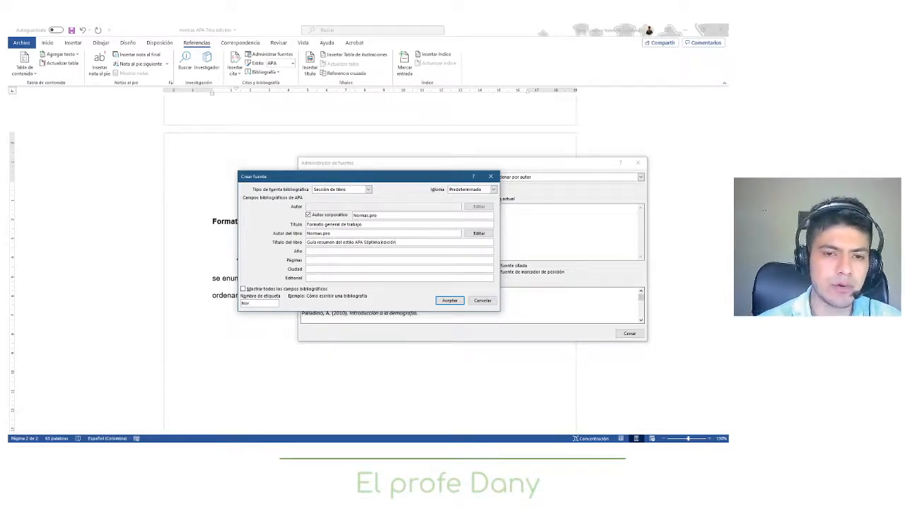
{"action": "key", "text": "ctrl+Right"}
{"action": "key", "text": "Delete"}
{"action": "type", "text": "s"}
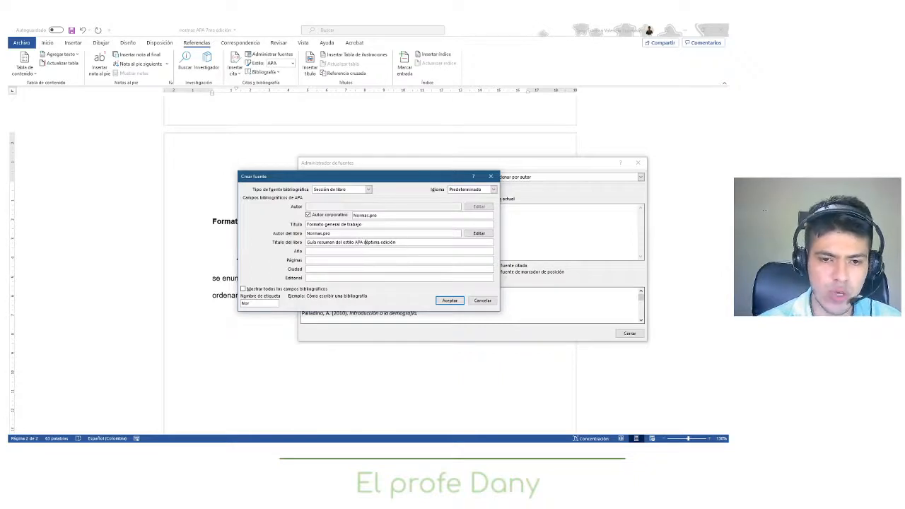
- Check the PDF guide's cover for the publication year and enter 2020 as the source's year in Word
{"action": "left_click", "coordinate": [431, 251]}
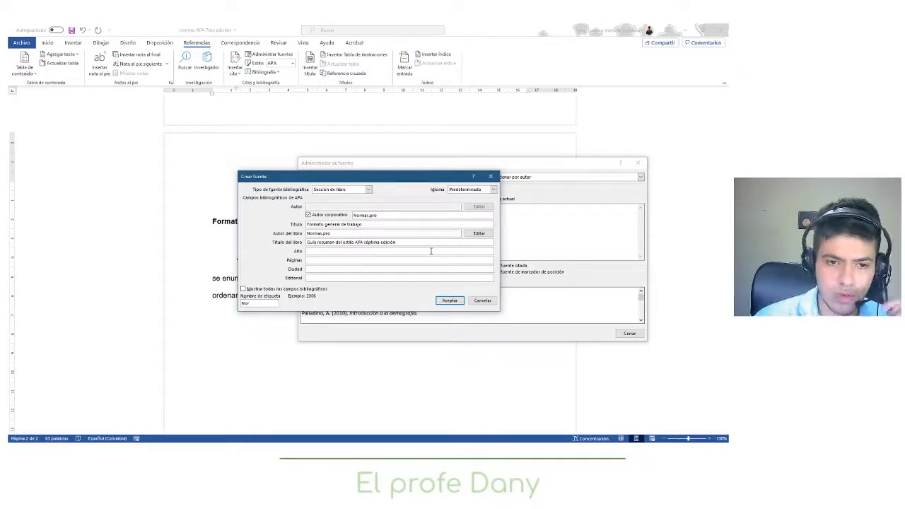
{"action": "key", "text": "alt+Tab"}
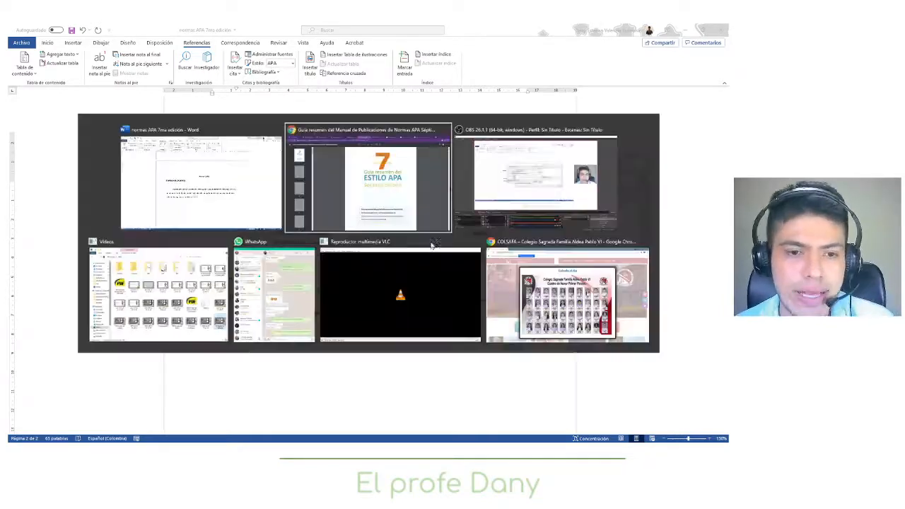
{"action": "scroll", "coordinate": [436, 242], "scroll_direction": "down", "scroll_amount": 1}
{"action": "scroll", "coordinate": [437, 243], "scroll_direction": "down", "scroll_amount": 1}
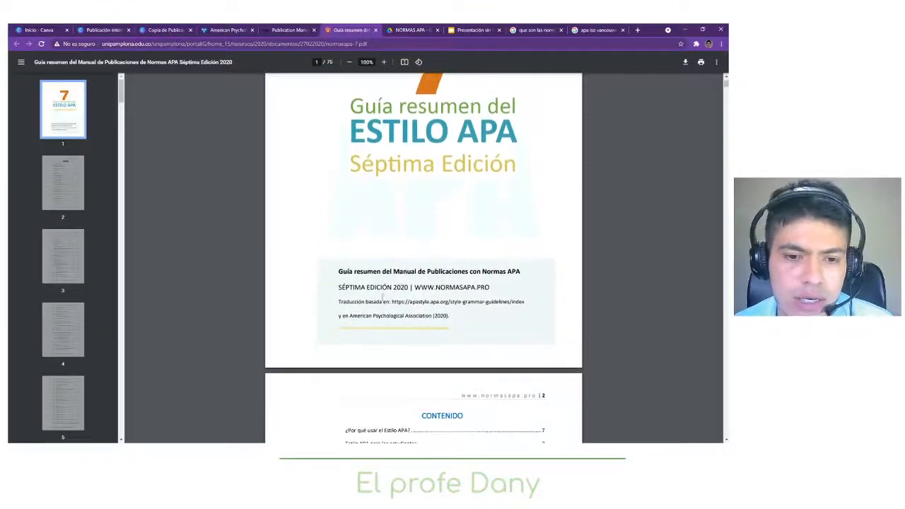
{"action": "scroll", "coordinate": [417, 290], "scroll_direction": "down", "scroll_amount": 2}
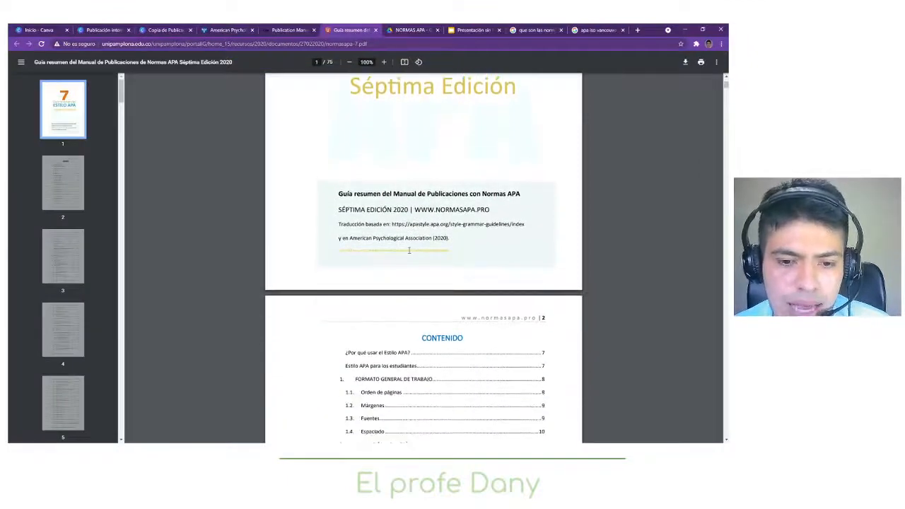
{"action": "scroll", "coordinate": [409, 250], "scroll_direction": "down", "scroll_amount": 5}
{"action": "key", "text": "alt+Tab"}
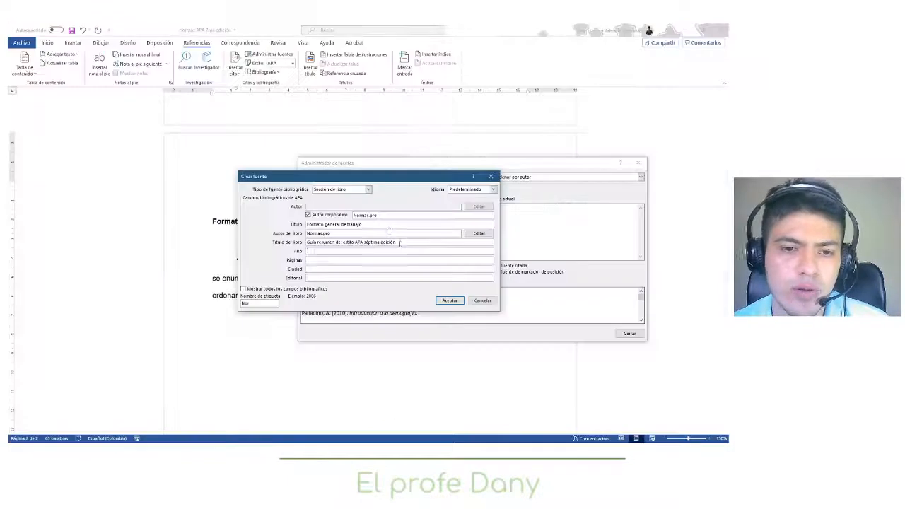
{"action": "key", "text": "Tab"}
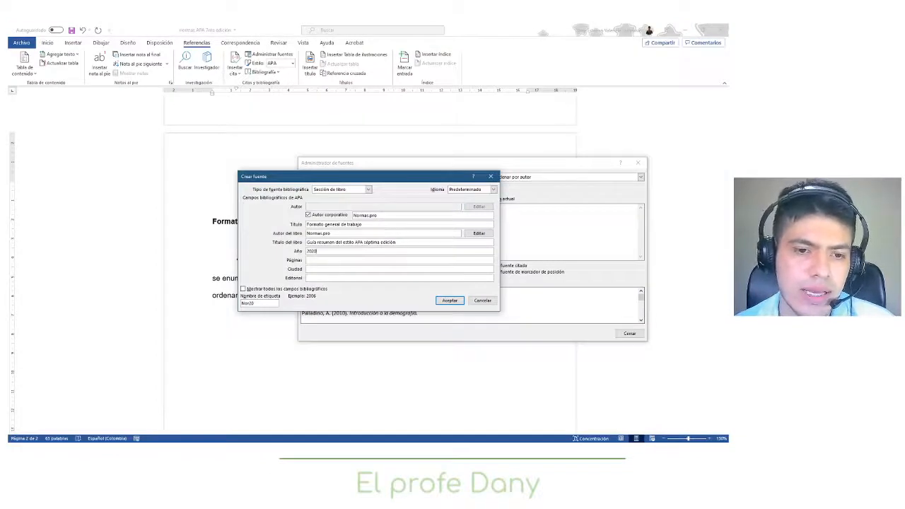
- Look up the page range of the "Formato general de trabajo" section in the PDF guide and enter 8-10 as the source's pages in Word
{"action": "left_click", "coordinate": [352, 268]}
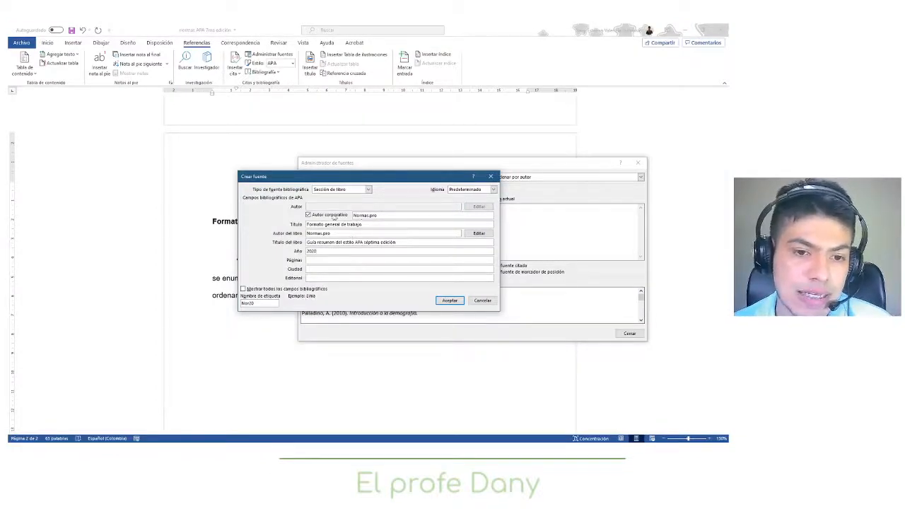
{"action": "key", "text": "alt+Tab"}
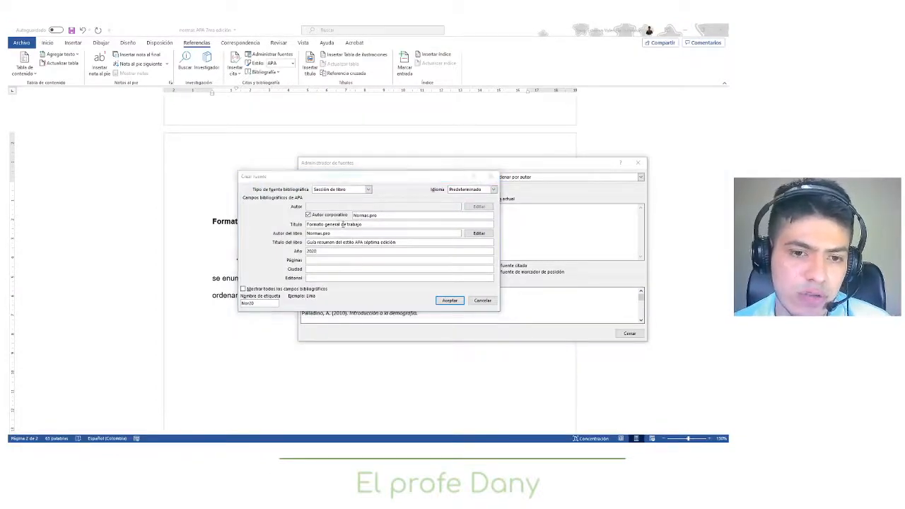
{"action": "scroll", "coordinate": [377, 240], "scroll_direction": "up", "scroll_amount": 3}
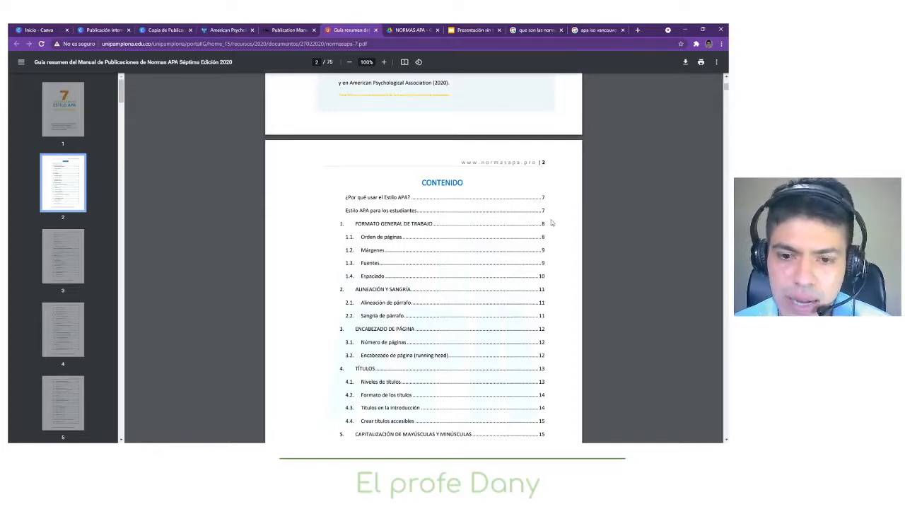
{"action": "left_click", "coordinate": [528, 291]}
{"action": "scroll", "coordinate": [482, 276], "scroll_direction": "up", "scroll_amount": 1}
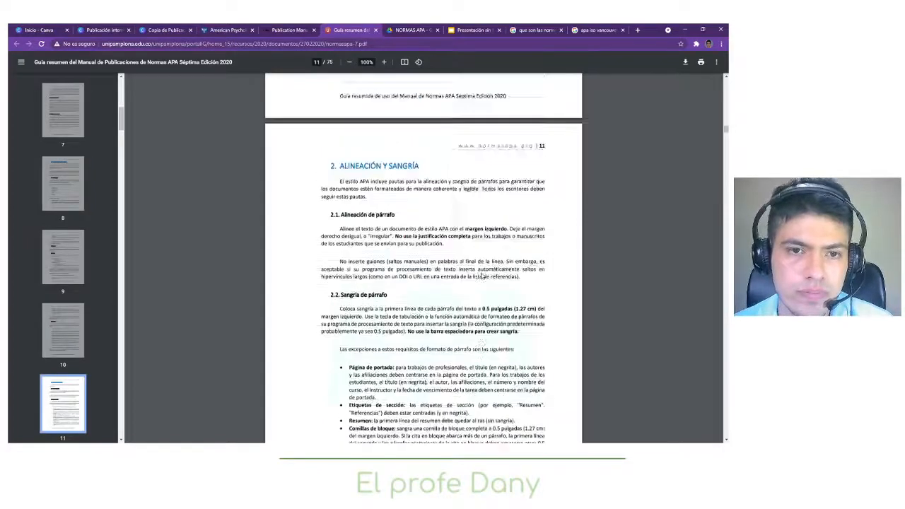
{"action": "scroll", "coordinate": [481, 277], "scroll_direction": "up", "scroll_amount": 4}
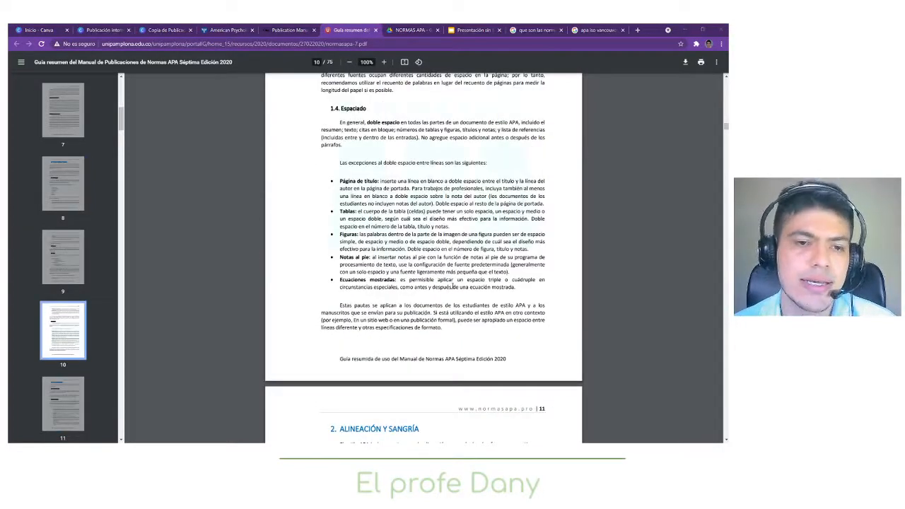
{"action": "key", "text": "alt+Tab"}
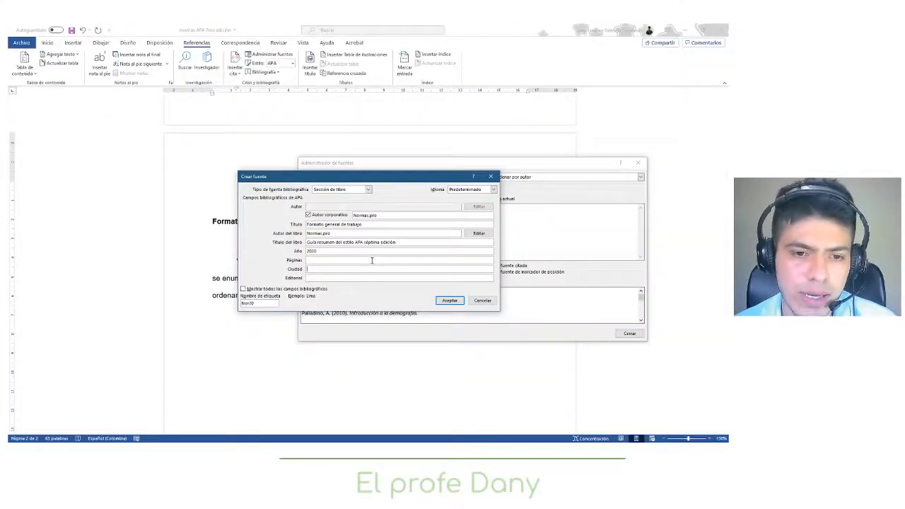
{"action": "type", "text": "8-10"}
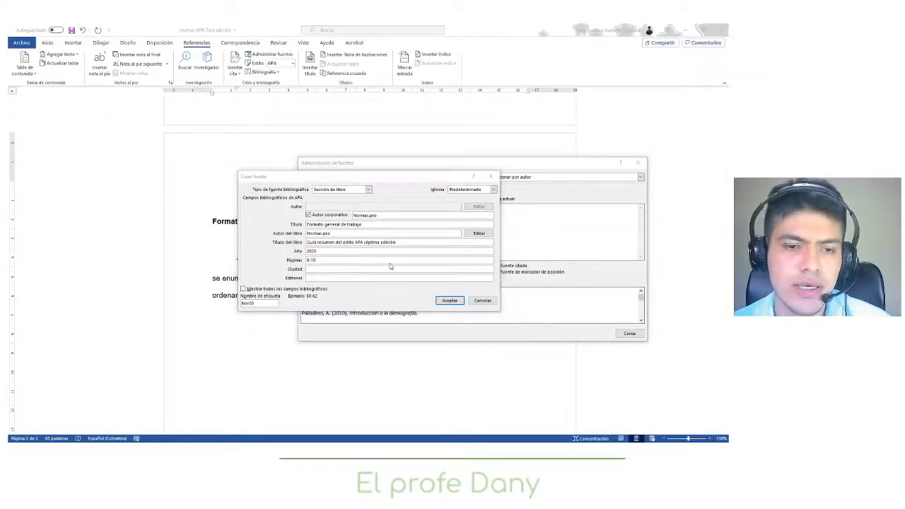
- Look through the PDF guide's cover and contents for the city of publication, and return to the source form in Word
{"action": "key", "text": "alt+Tab"}
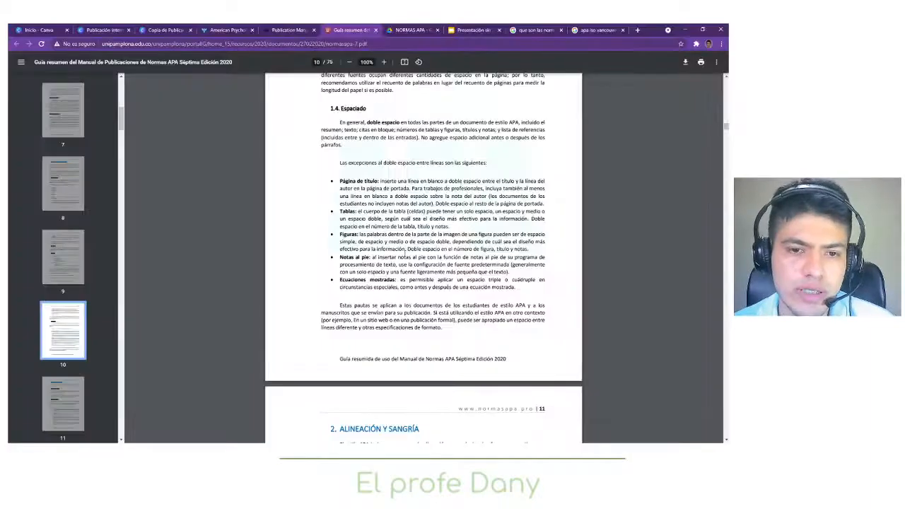
{"action": "scroll", "coordinate": [424, 258], "scroll_direction": "up", "scroll_amount": 8}
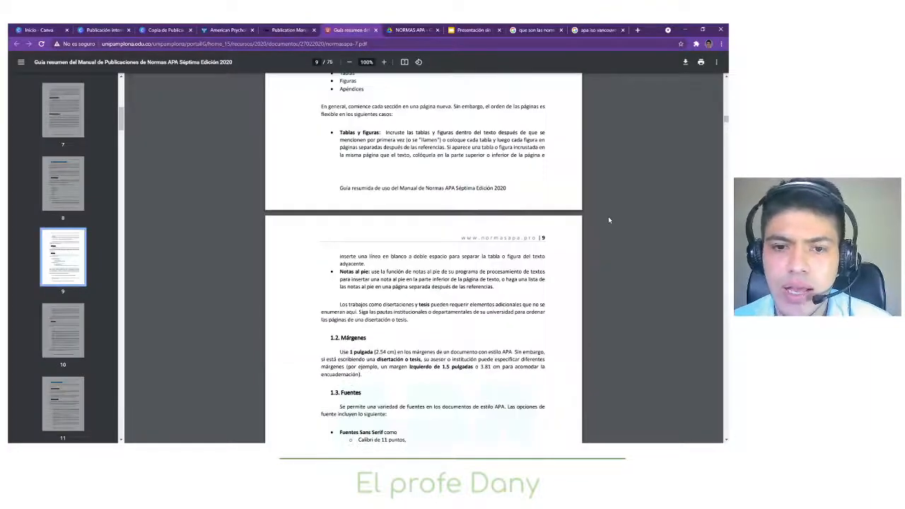
{"action": "left_click_drag", "start_coordinate": [726, 126], "coordinate": [726, 79]}
{"action": "scroll", "coordinate": [504, 204], "scroll_direction": "down", "scroll_amount": 2}
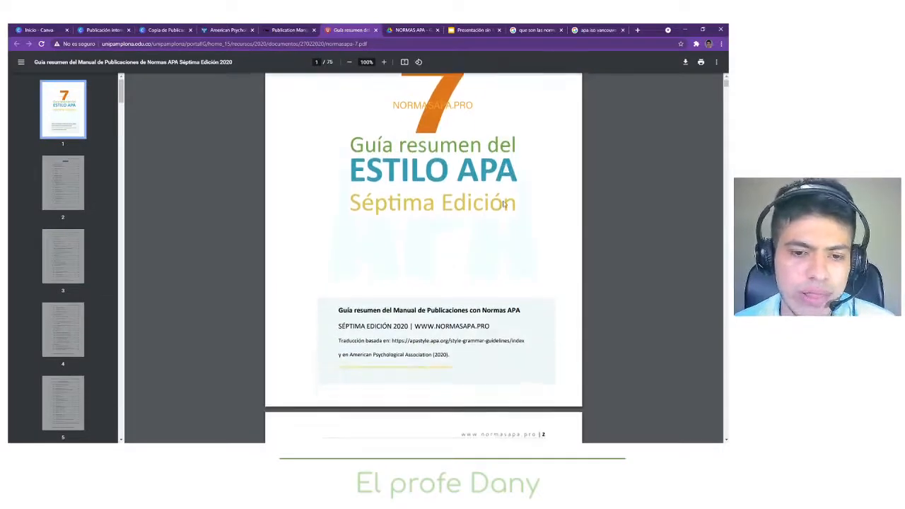
{"action": "scroll", "coordinate": [504, 202], "scroll_direction": "down", "scroll_amount": 6}
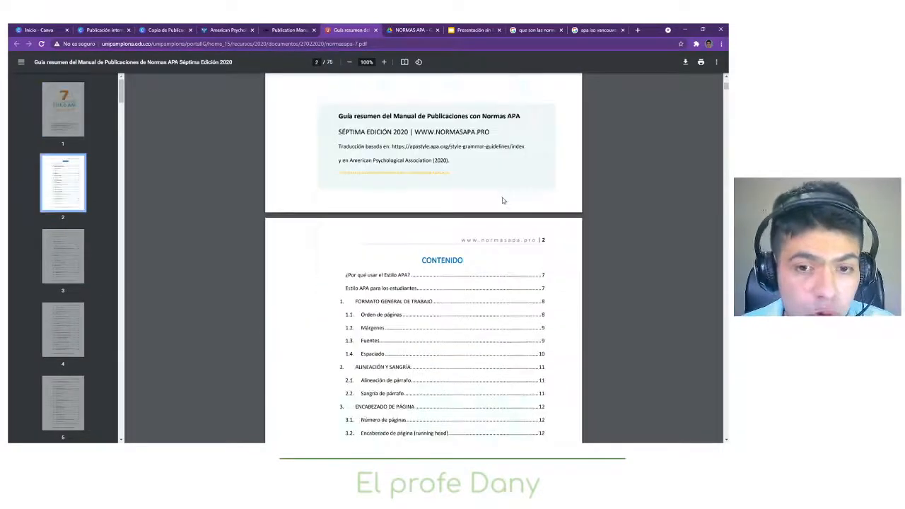
{"action": "scroll", "coordinate": [503, 196], "scroll_direction": "down", "scroll_amount": 4}
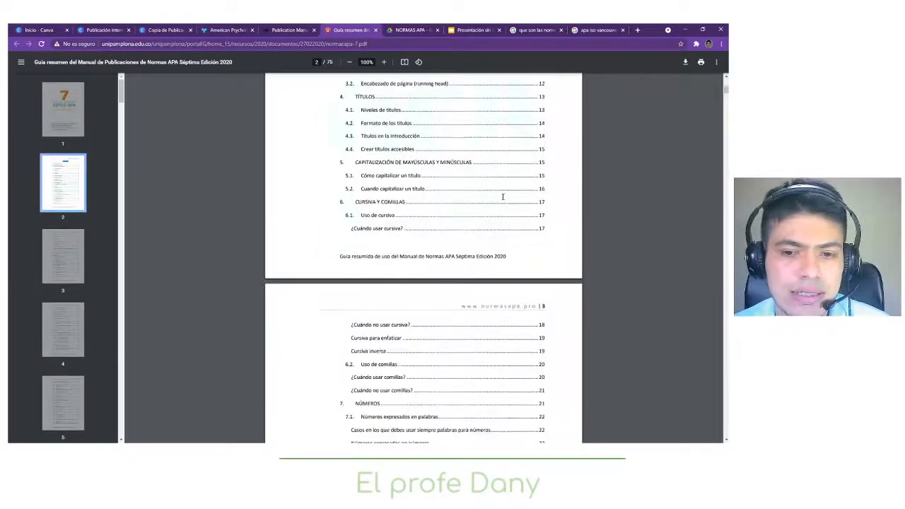
{"action": "key", "text": "alt+Tab"}
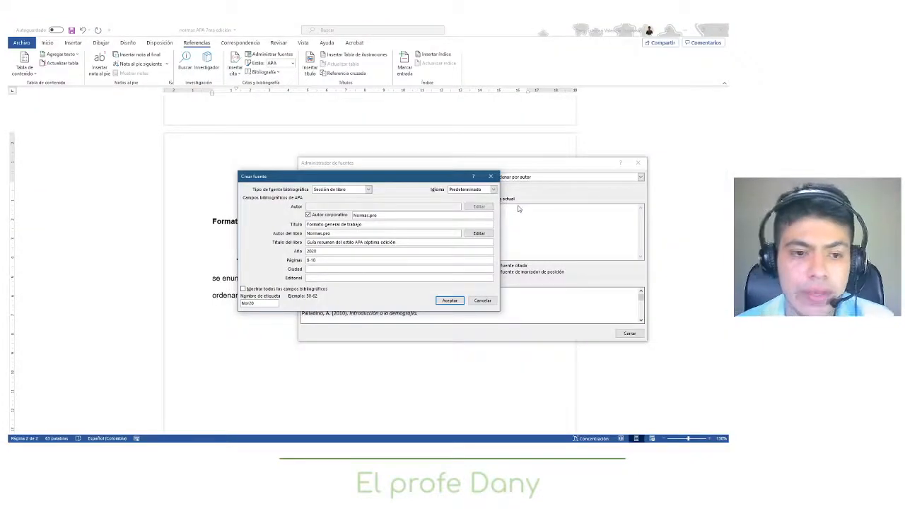
- Go to the source's publisher field and look through the PDF guide's first pages for the publisher
{"action": "left_click", "coordinate": [386, 278]}
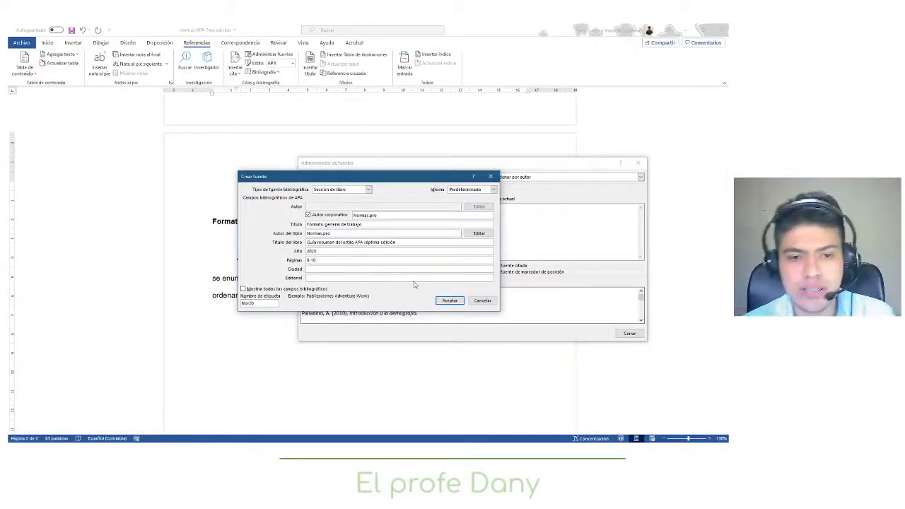
{"action": "key", "text": "alt+Tab"}
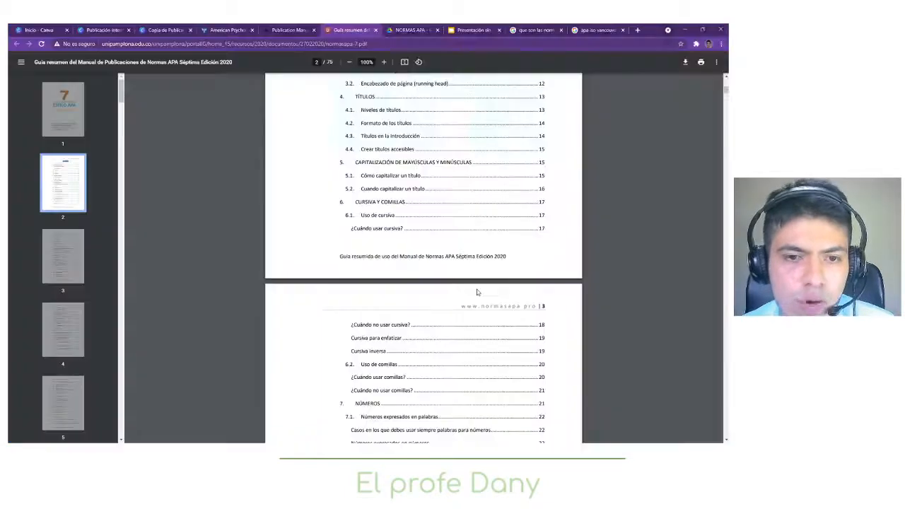
{"action": "scroll", "coordinate": [477, 292], "scroll_direction": "up", "scroll_amount": 10}
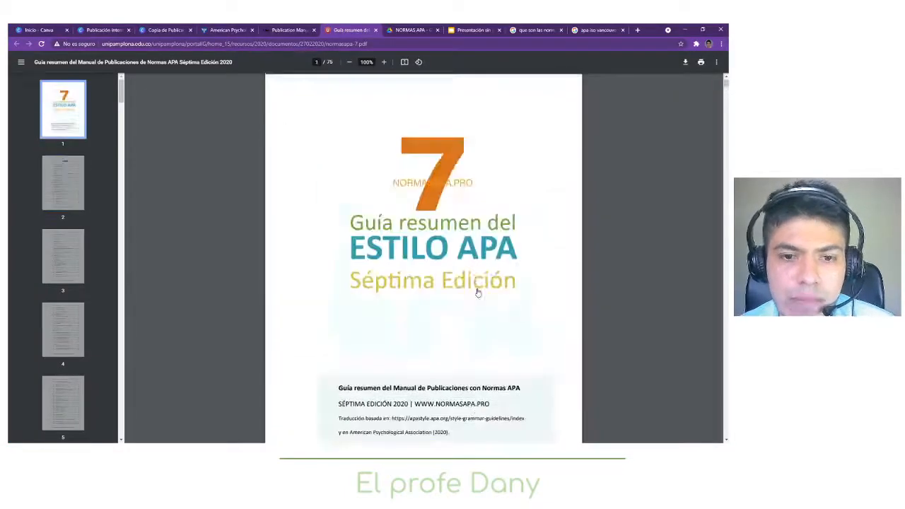
{"action": "scroll", "coordinate": [477, 292], "scroll_direction": "down", "scroll_amount": 3}
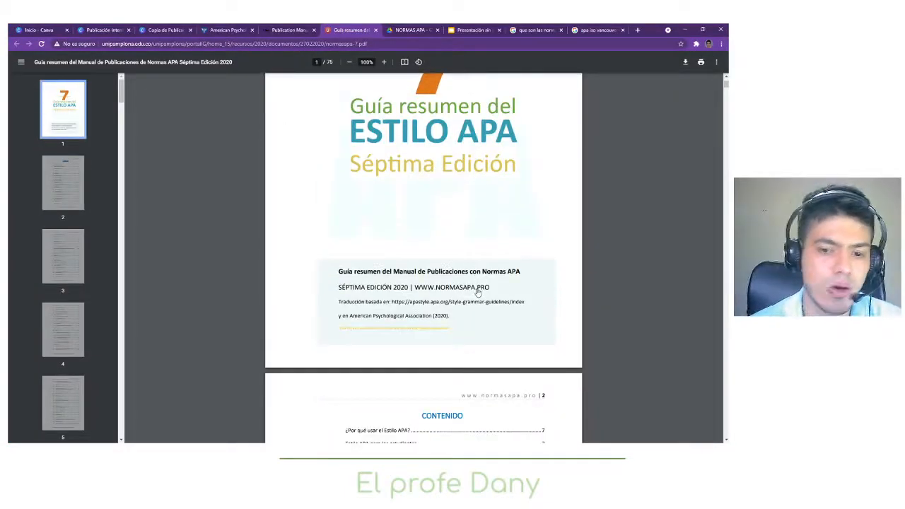
{"action": "scroll", "coordinate": [478, 292], "scroll_direction": "down", "scroll_amount": 7}
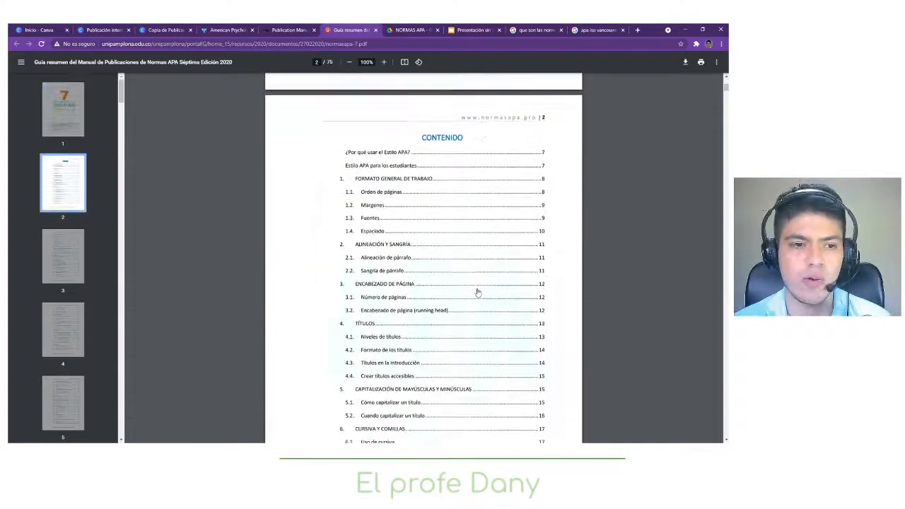
{"action": "scroll", "coordinate": [477, 292], "scroll_direction": "down", "scroll_amount": 4}
- Return to Word, accept the book-section source with city and publisher left blank, and close the source manager
{"action": "key", "text": "alt+Tab"}
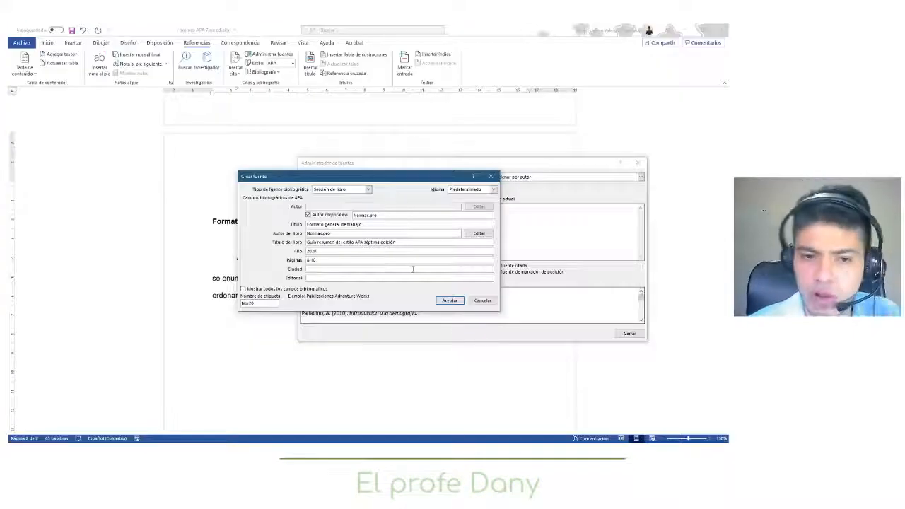
{"action": "left_click", "coordinate": [457, 301]}
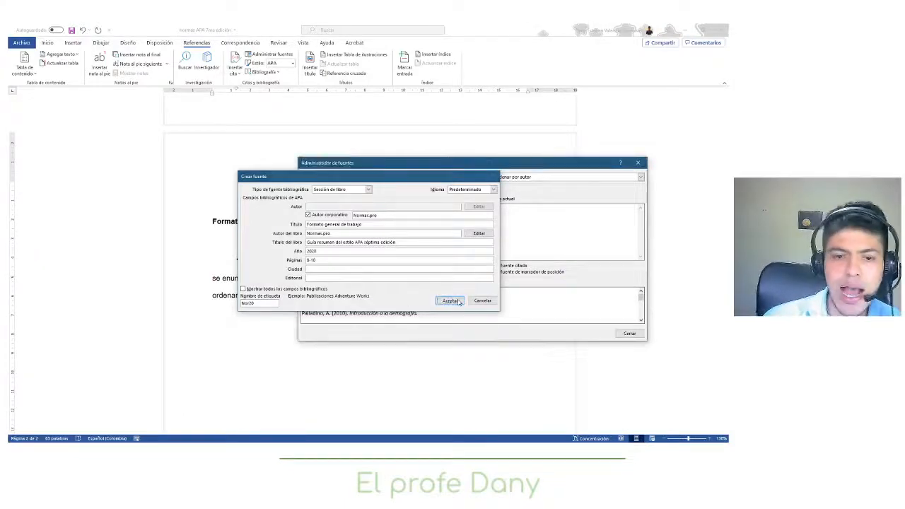
{"action": "left_click", "coordinate": [628, 333]}
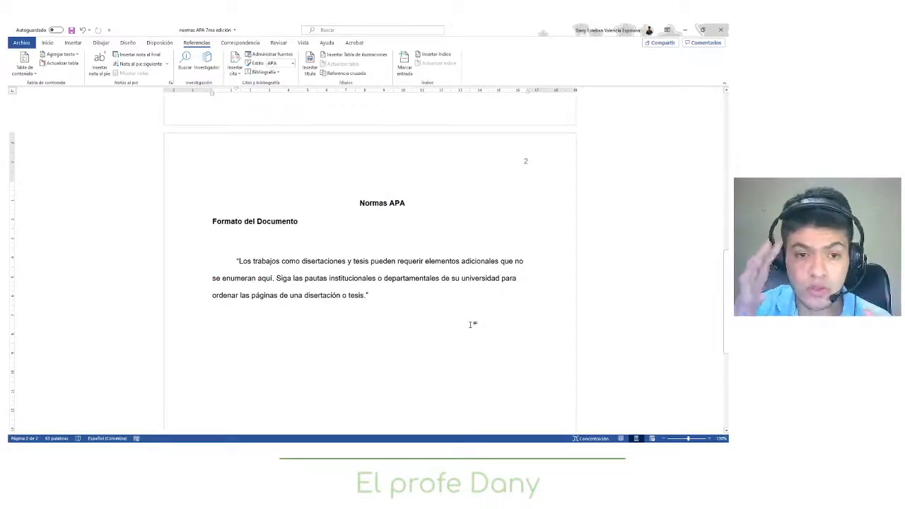
- Insert the Normas.pro citation after the closing quotation mark and add page 9 to it
{"action": "left_click", "coordinate": [236, 72]}
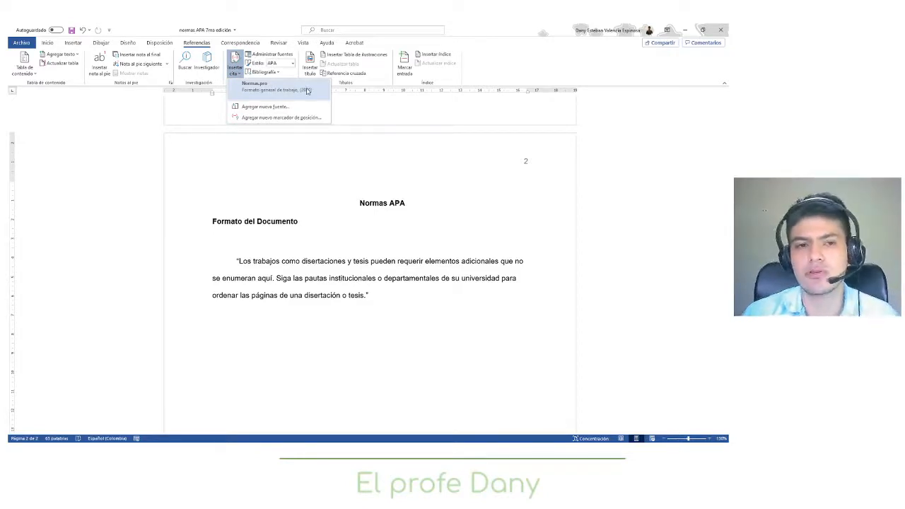
{"action": "left_click", "coordinate": [302, 90]}
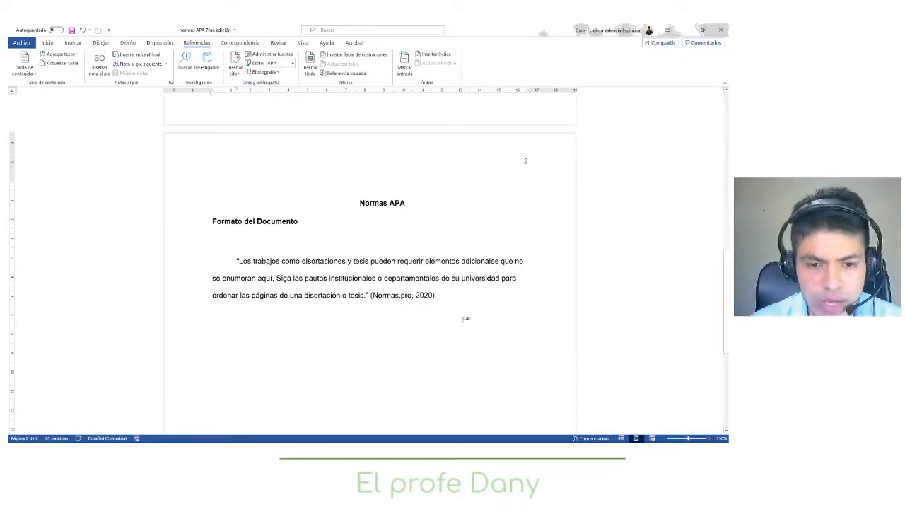
{"action": "left_click", "coordinate": [431, 297]}
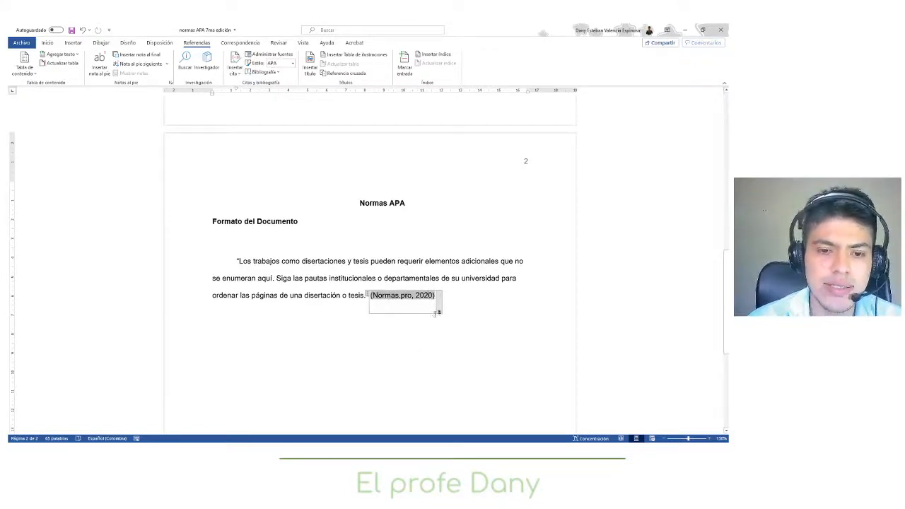
{"action": "left_click", "coordinate": [439, 305]}
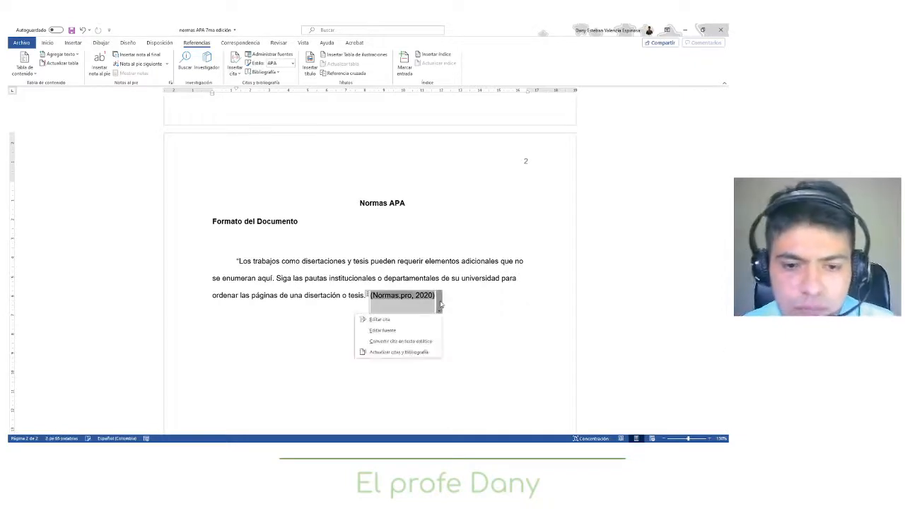
{"action": "left_click", "coordinate": [378, 319]}
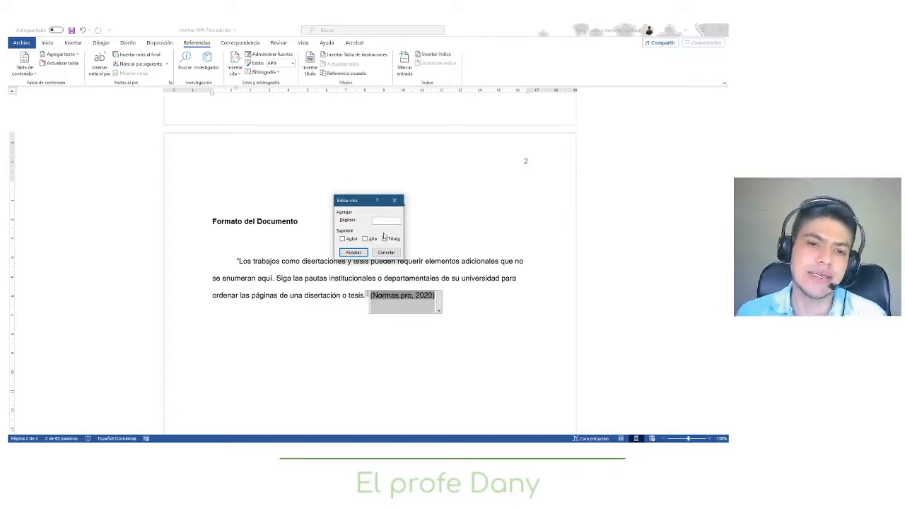
{"action": "type", "text": "9"}
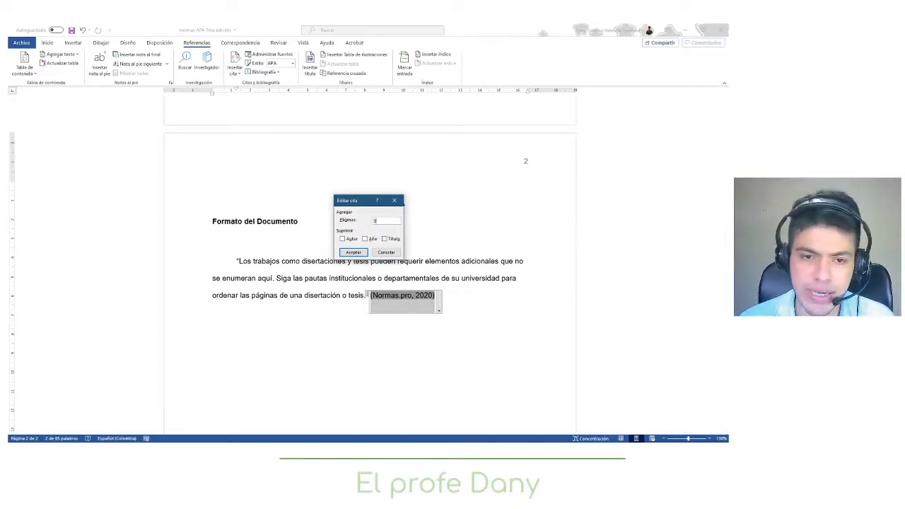
{"action": "left_click", "coordinate": [354, 252]}
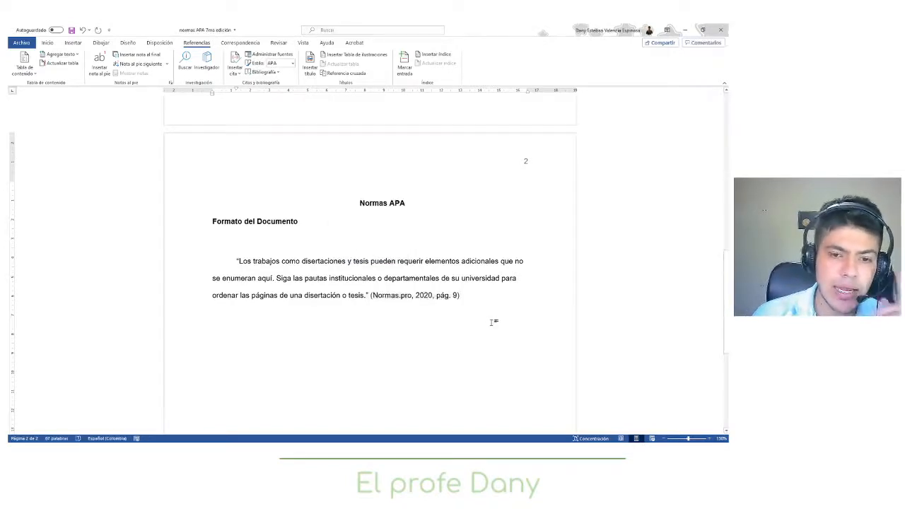
- Copy the quote without its citation into a new paragraph further below the cited one
{"action": "scroll", "coordinate": [493, 322], "scroll_direction": "down", "scroll_amount": 1}
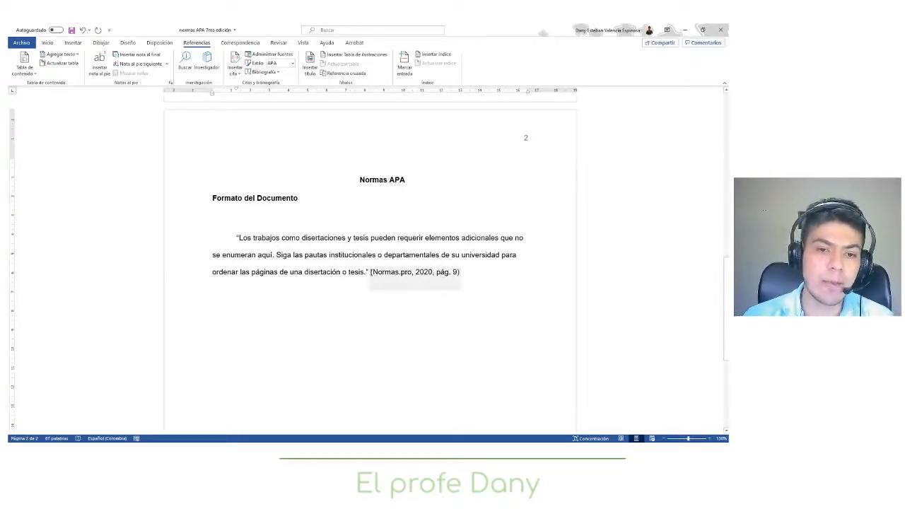
{"action": "left_click_drag", "start_coordinate": [368, 272], "coordinate": [244, 241]}
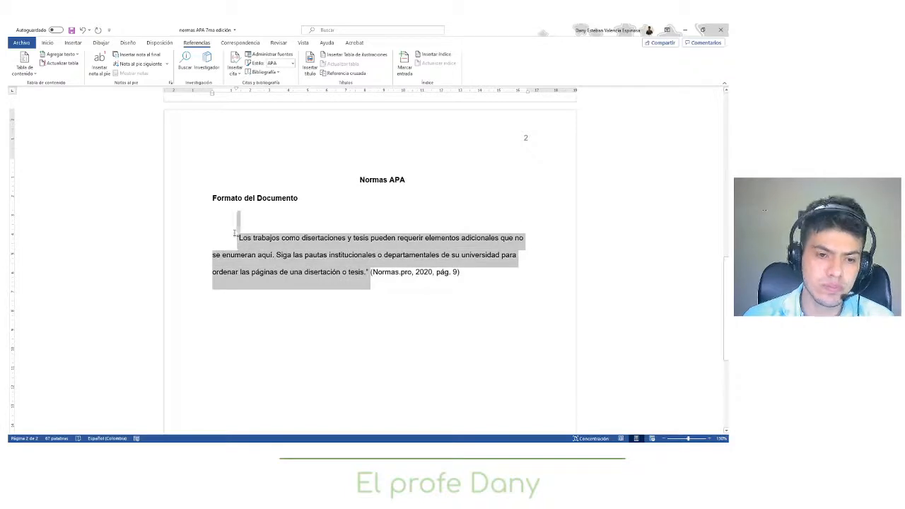
{"action": "left_click", "coordinate": [367, 319]}
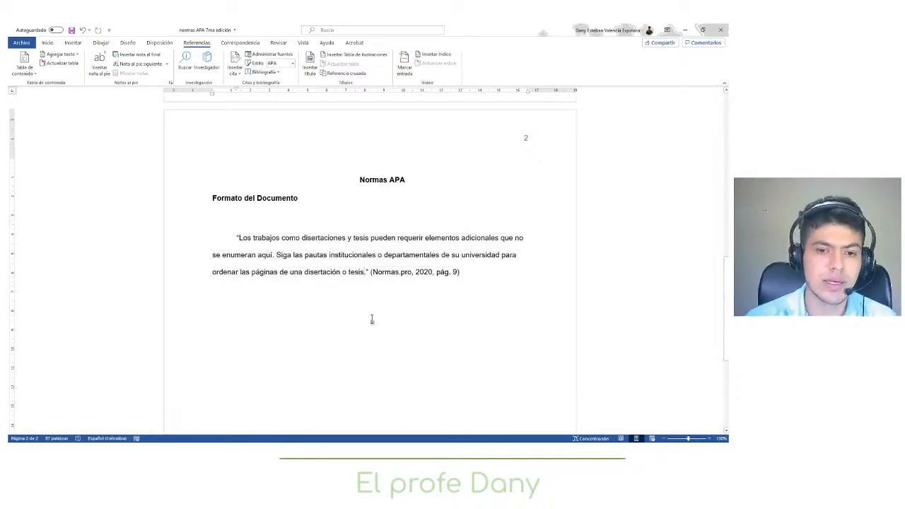
{"action": "key", "text": "End"}
{"action": "key", "text": "Return"}
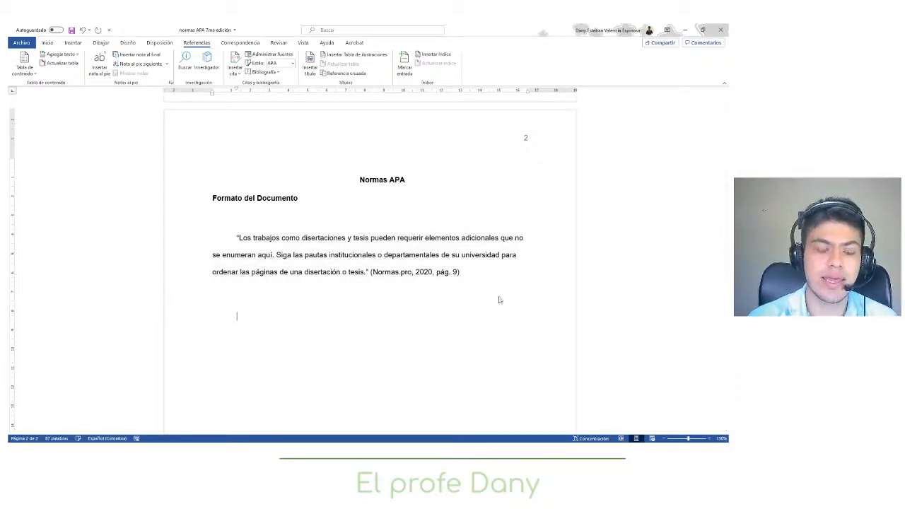
{"action": "type", "text": "\"Los trabajos como disertaciones y tesis pueden requerir elementos adicionales que no se enumeran aquí. Siga las pautas institucionales o departamentales de su universidad para ordenar las páginas de una disertación o tesis.\""}
{"action": "left_click", "coordinate": [348, 372]}
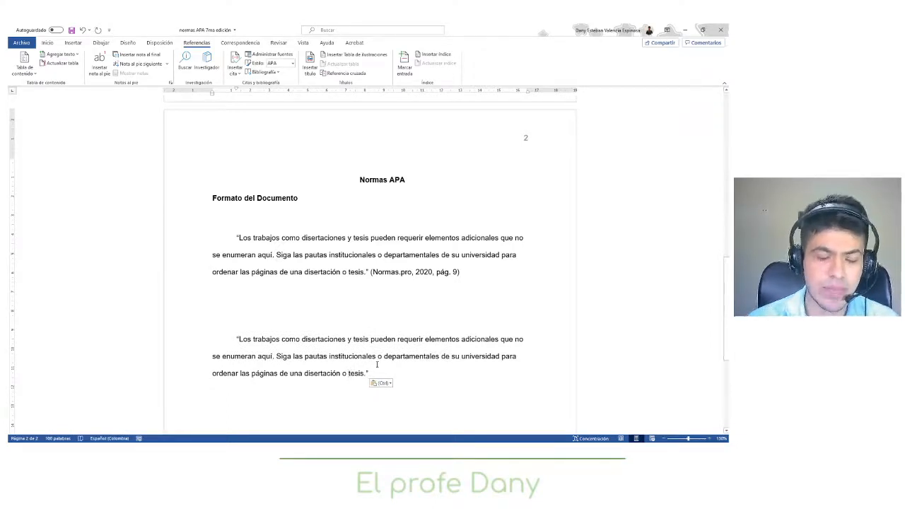
- Switch to the PDF guide in the browser and copy the first paragraph of the "Formato general de trabajo" section on page 8
{"action": "key", "text": "alt+Tab"}
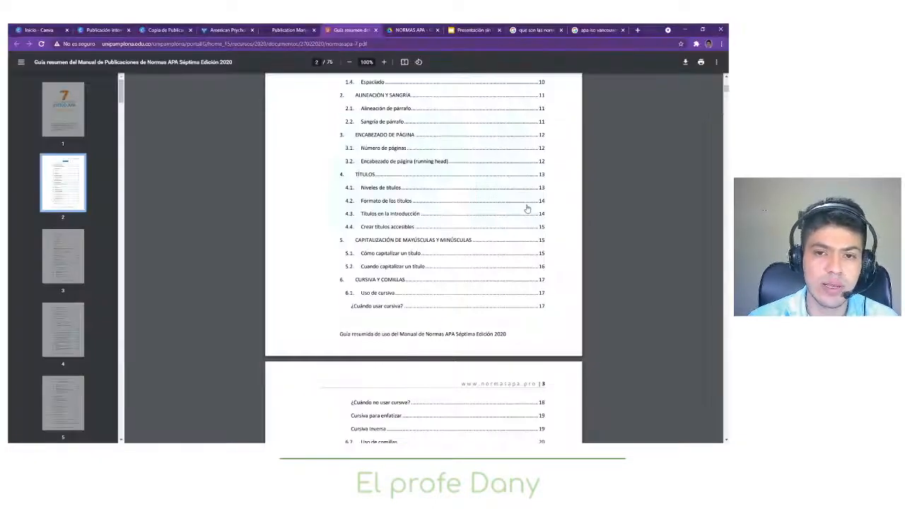
{"action": "scroll", "coordinate": [508, 216], "scroll_direction": "up", "scroll_amount": 1}
{"action": "left_click", "coordinate": [539, 113]}
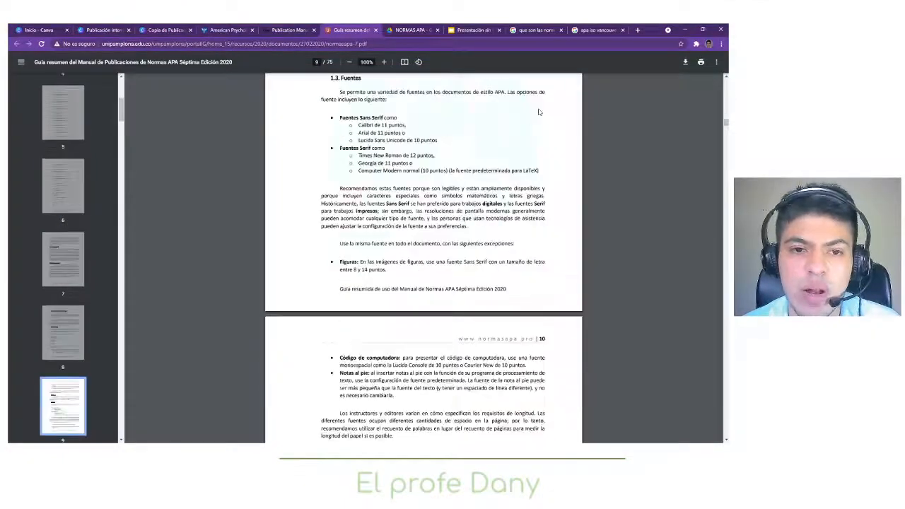
{"action": "scroll", "coordinate": [510, 203], "scroll_direction": "down", "scroll_amount": 4}
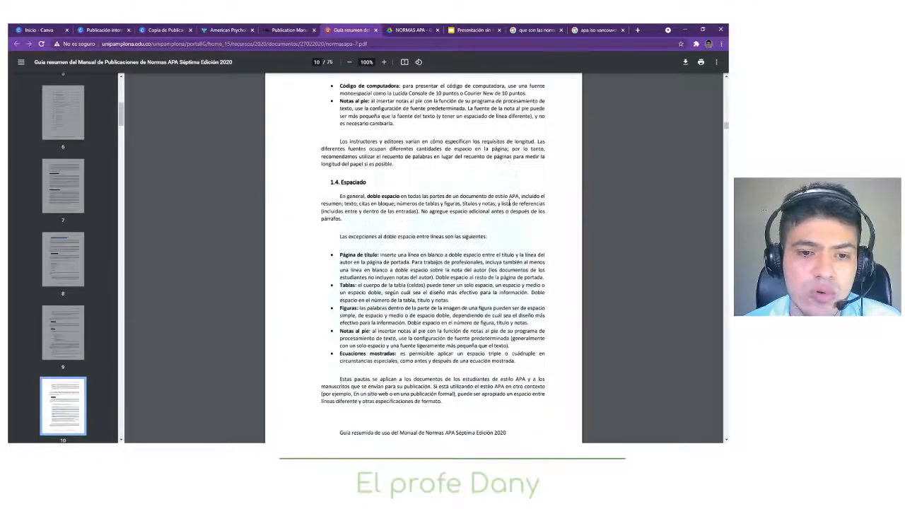
{"action": "scroll", "coordinate": [510, 203], "scroll_direction": "down", "scroll_amount": 10}
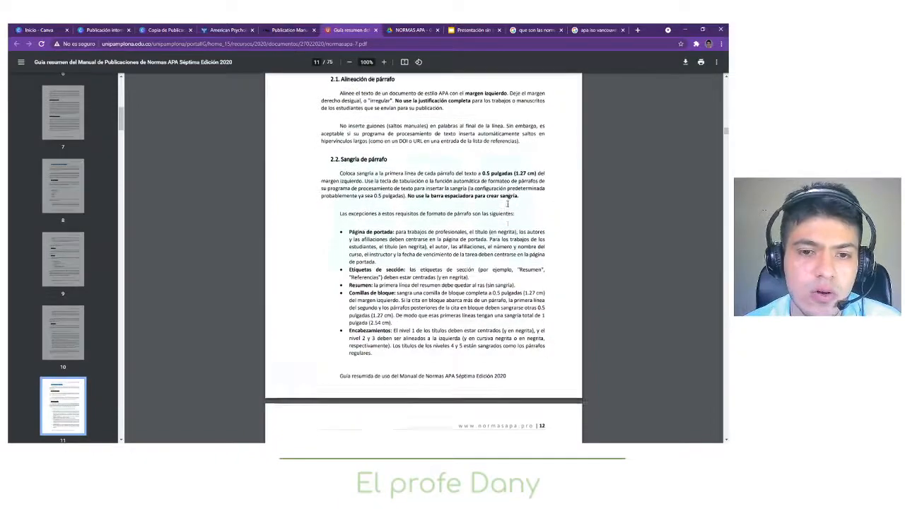
{"action": "scroll", "coordinate": [507, 203], "scroll_direction": "down", "scroll_amount": 5}
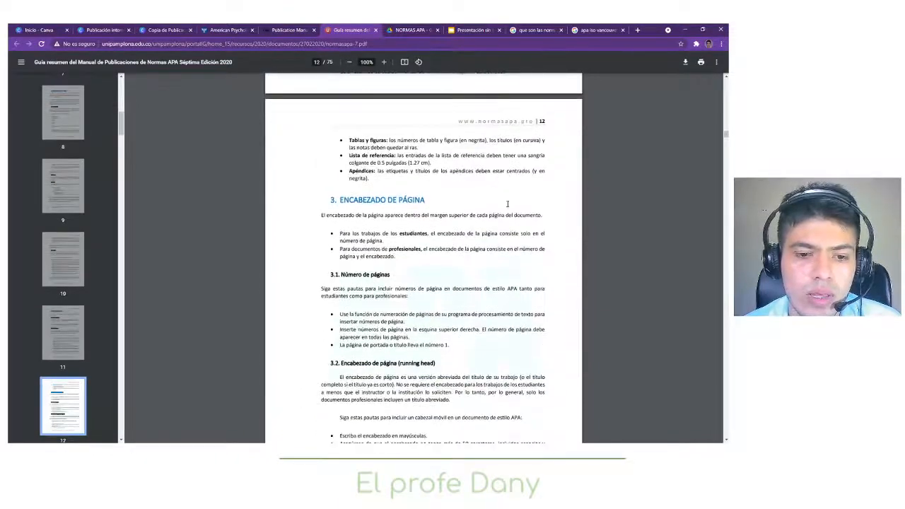
{"action": "scroll", "coordinate": [508, 204], "scroll_direction": "up", "scroll_amount": 12}
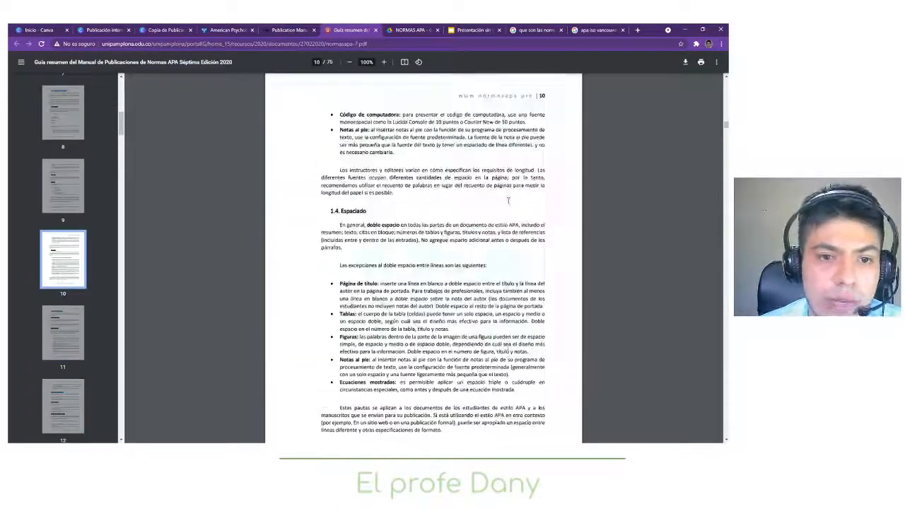
{"action": "scroll", "coordinate": [508, 200], "scroll_direction": "up", "scroll_amount": 12}
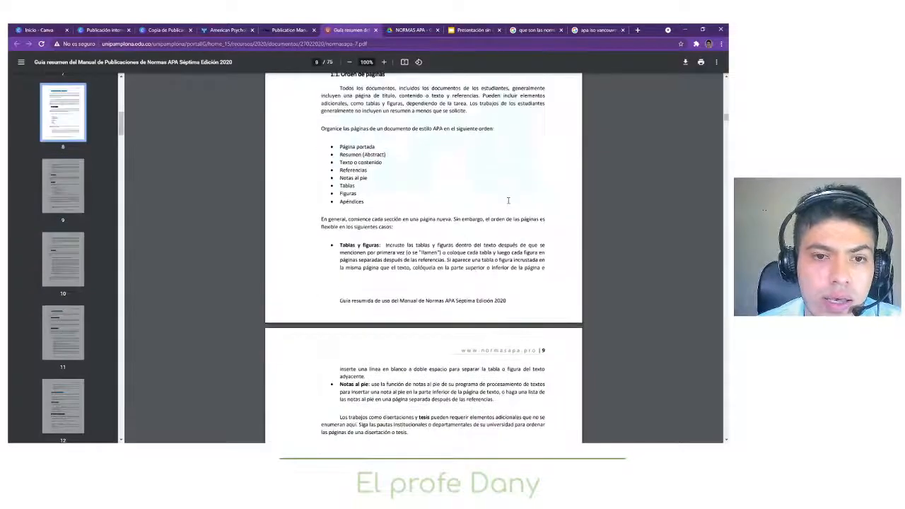
{"action": "scroll", "coordinate": [508, 201], "scroll_direction": "up", "scroll_amount": 6}
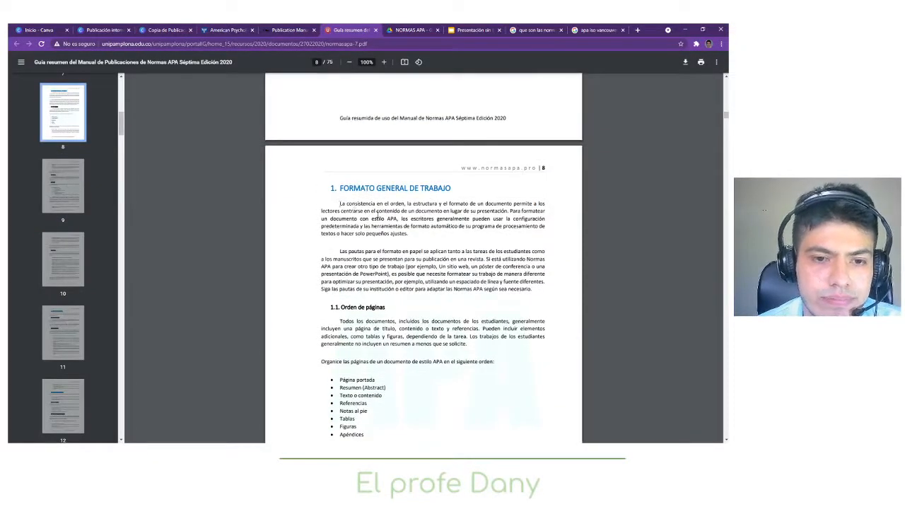
{"action": "left_click_drag", "start_coordinate": [377, 212], "coordinate": [409, 236]}
{"action": "key", "text": "ctrl+c"}
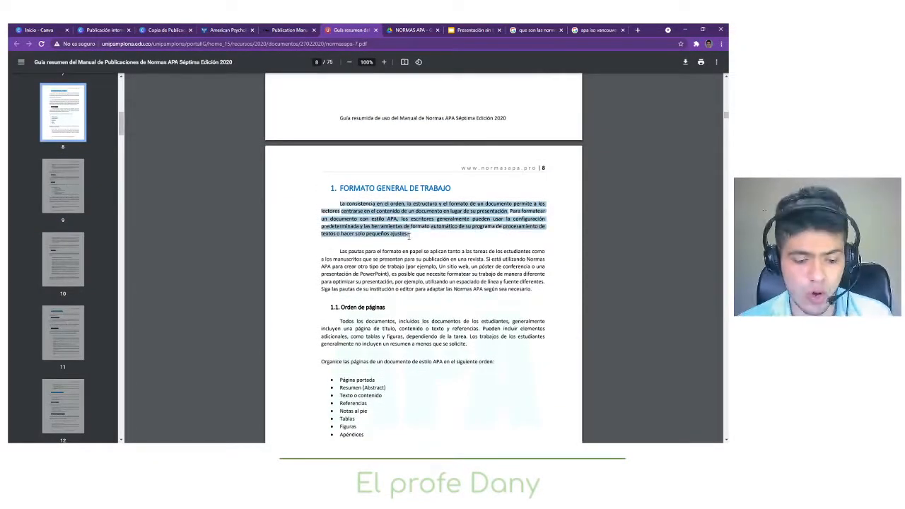
- Return to Word and delete the duplicate of the quote that has no citation
{"action": "key", "text": "alt+Tab"}
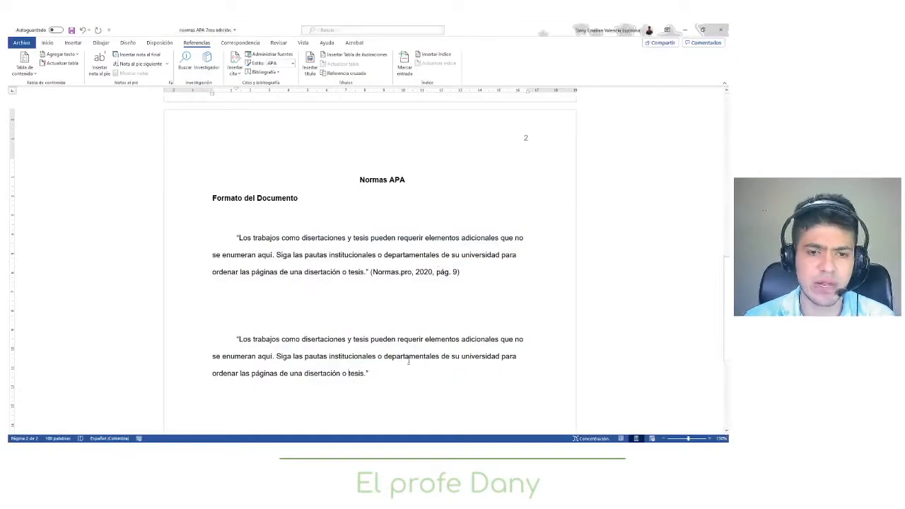
{"action": "left_click_drag", "start_coordinate": [375, 375], "coordinate": [212, 339]}
{"action": "right_click", "coordinate": [241, 318]}
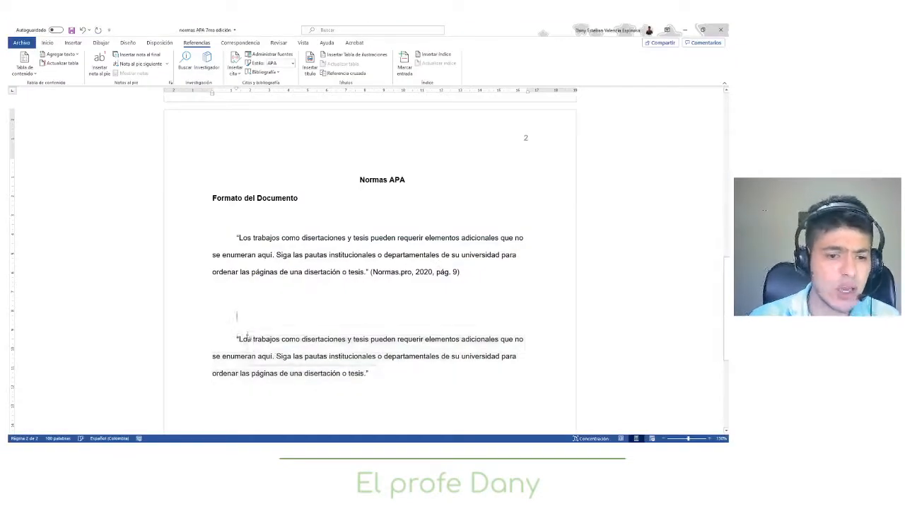
{"action": "key", "text": "Escape"}
{"action": "left_click_drag", "start_coordinate": [414, 357], "coordinate": [374, 375]}
{"action": "left_click", "coordinate": [279, 342]}
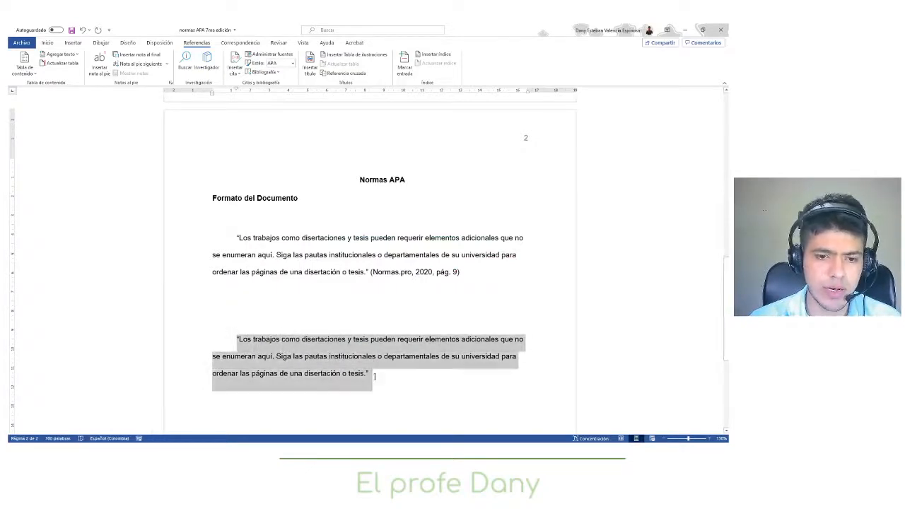
{"action": "key", "text": "Delete"}
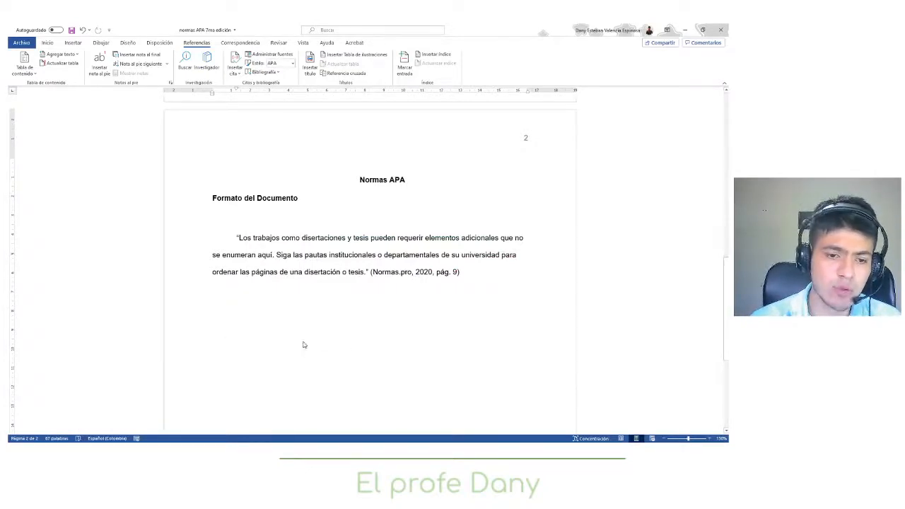
- Paste the copied guide paragraph below the cited quote and remove the blank lines between the two
{"action": "right_click", "coordinate": [305, 345]}
{"action": "left_click", "coordinate": [346, 256]}
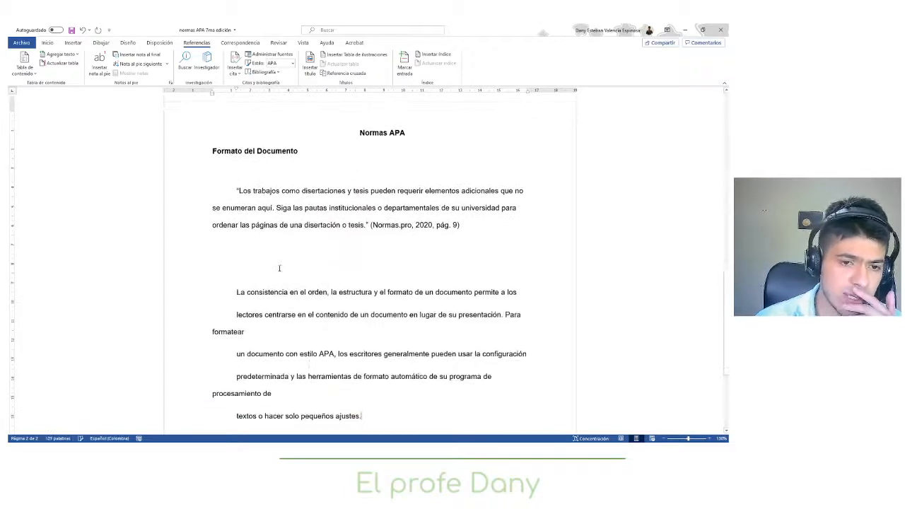
{"action": "key", "text": "Delete"}
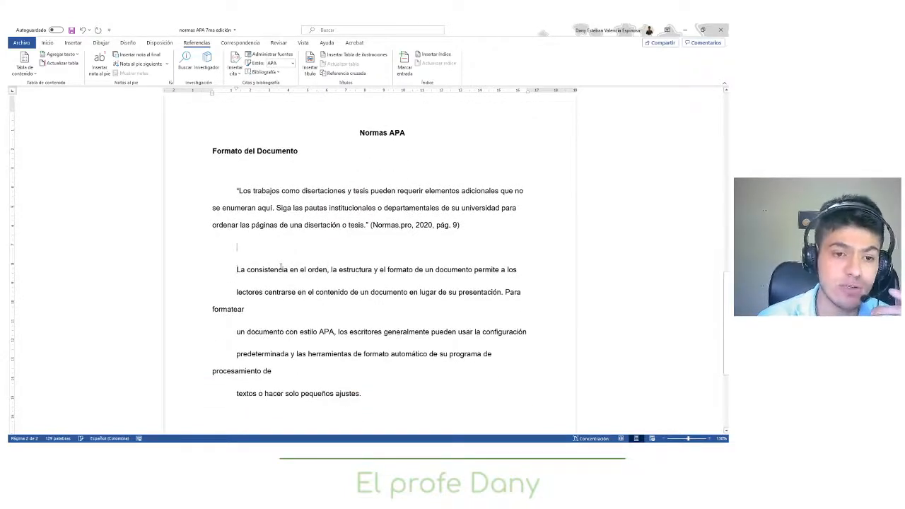
{"action": "key", "text": "Delete"}
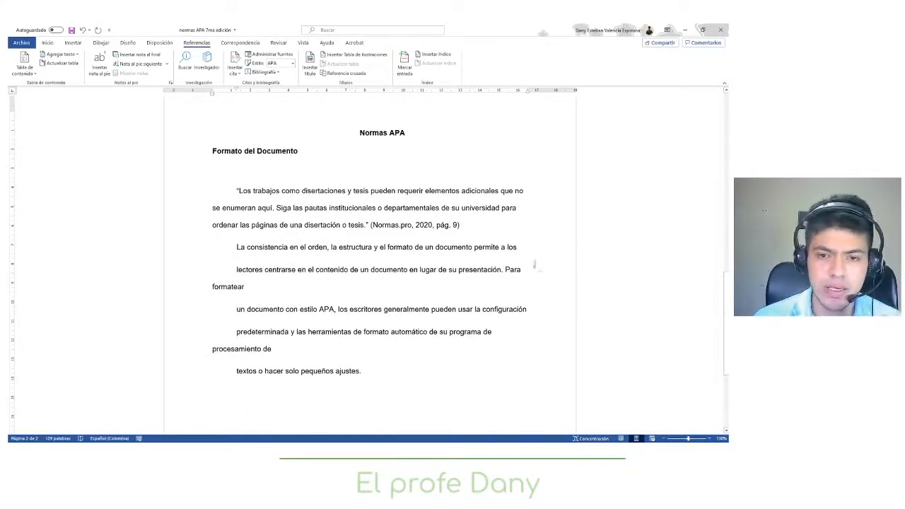
- Remove the line breaks inside the pasted paragraph so that it runs as one continuous paragraph
{"action": "left_click", "coordinate": [525, 247]}
{"action": "key", "text": "Delete"}
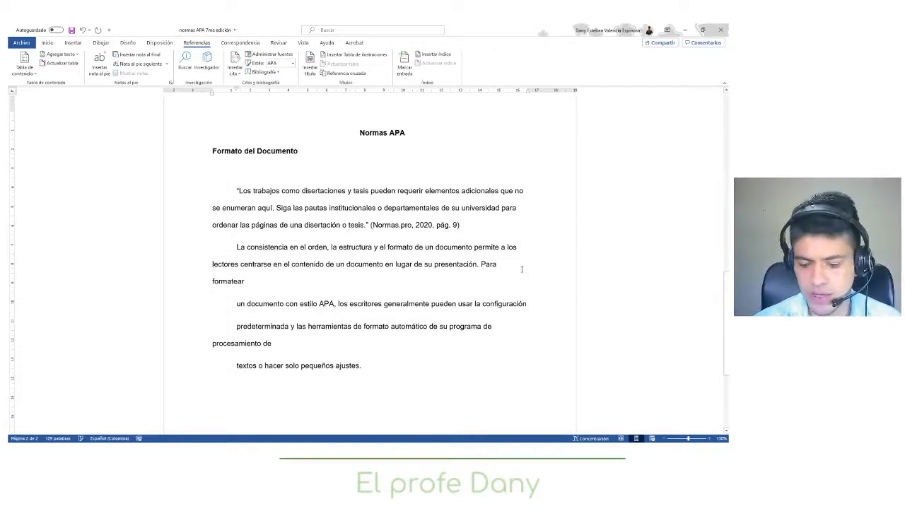
{"action": "key", "text": "Delete"}
{"action": "key", "text": "ctrl+z"}
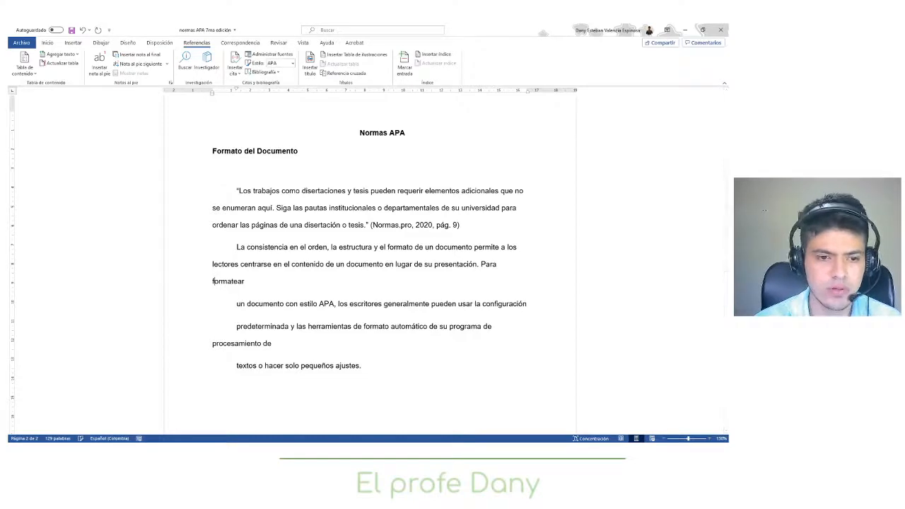
{"action": "key", "text": "Delete"}
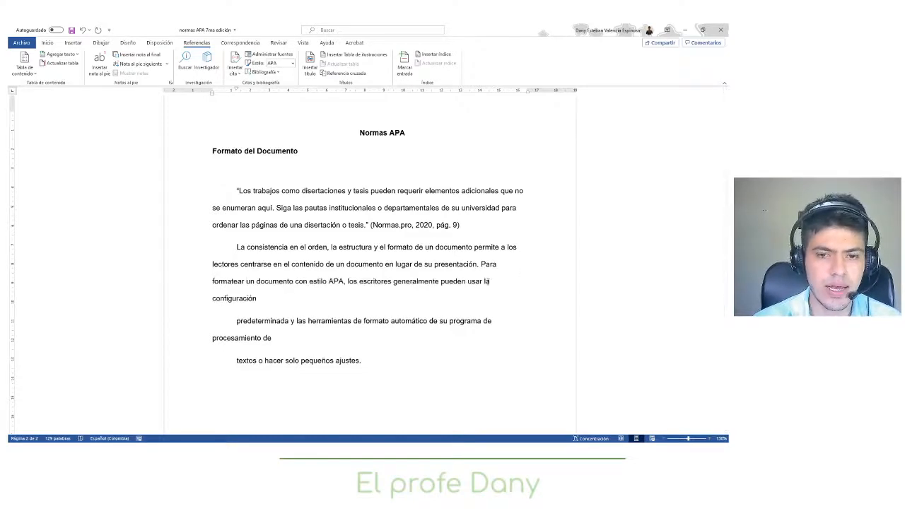
{"action": "key", "text": "Delete"}
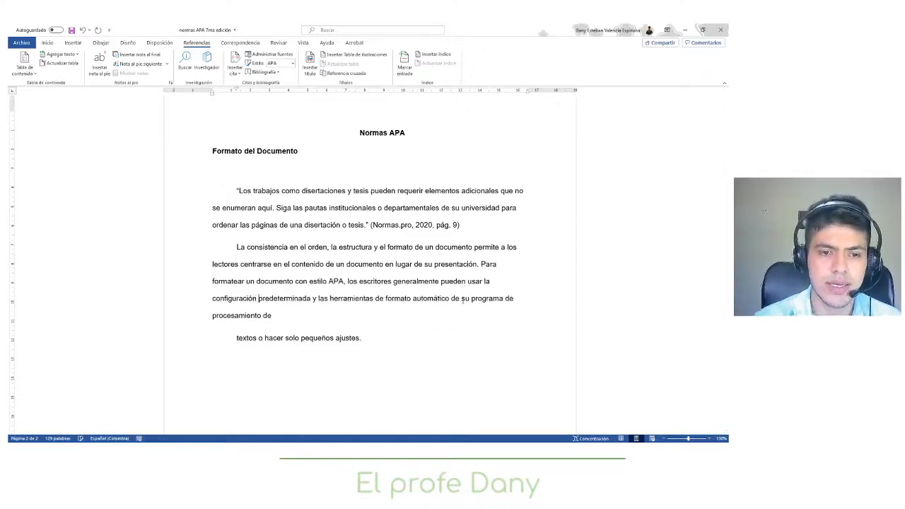
{"action": "left_click", "coordinate": [434, 319]}
{"action": "key", "text": "Delete"}
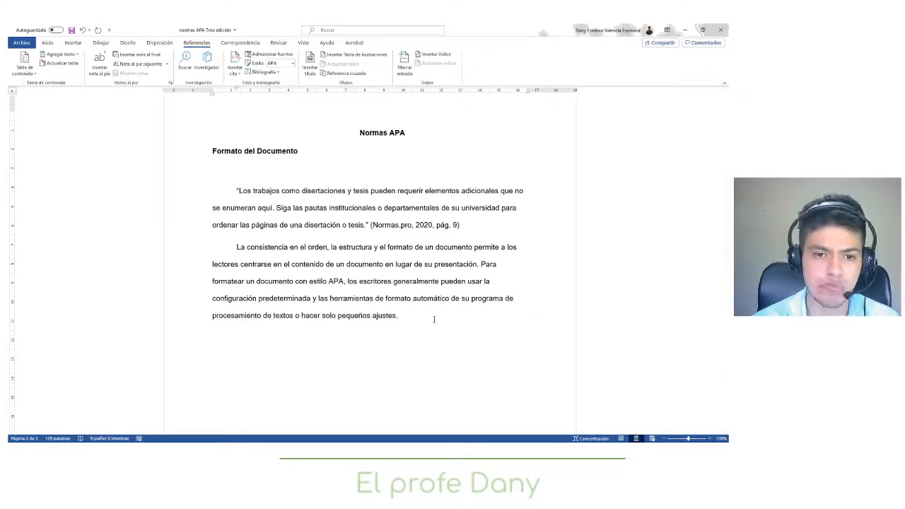
- Indent the whole second quoted paragraph, starting with "La consistencia en el orden", as a block quote without quotation marks
{"action": "left_click_drag", "start_coordinate": [434, 319], "coordinate": [239, 233]}
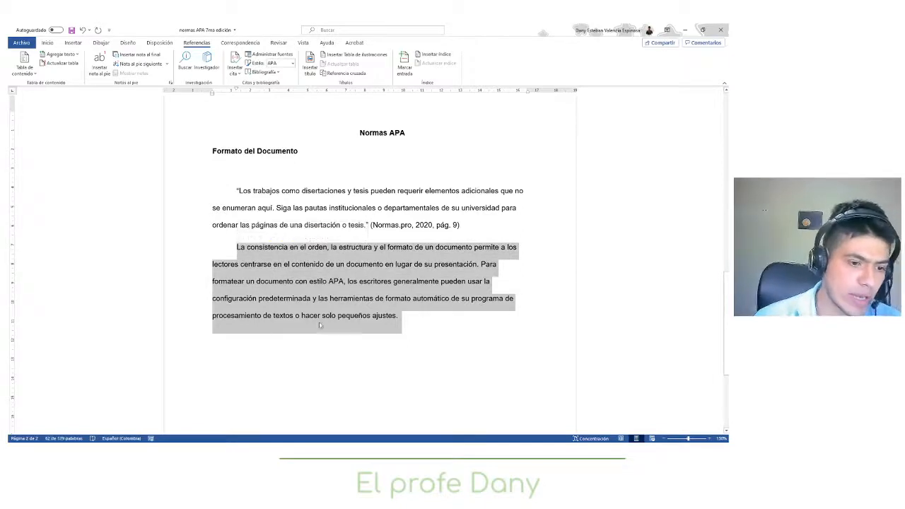
{"action": "left_click", "coordinate": [236, 247]}
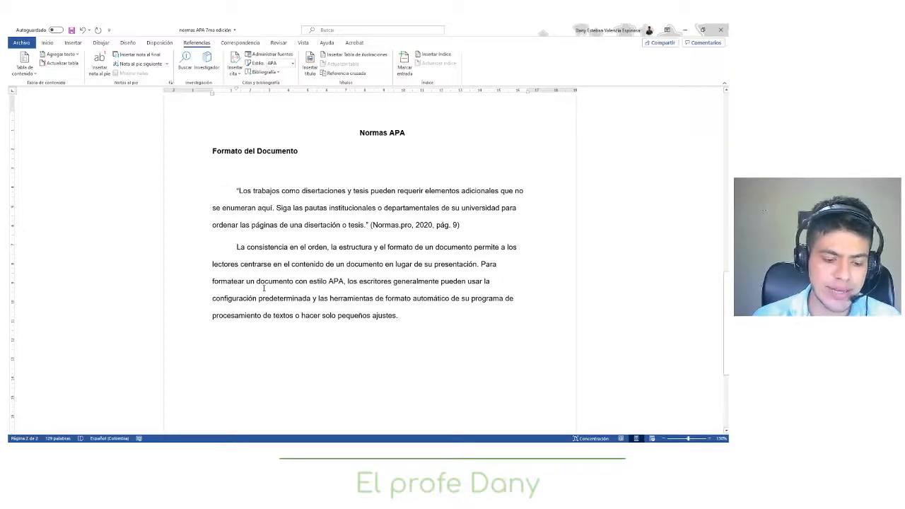
{"action": "key", "text": "Tab"}
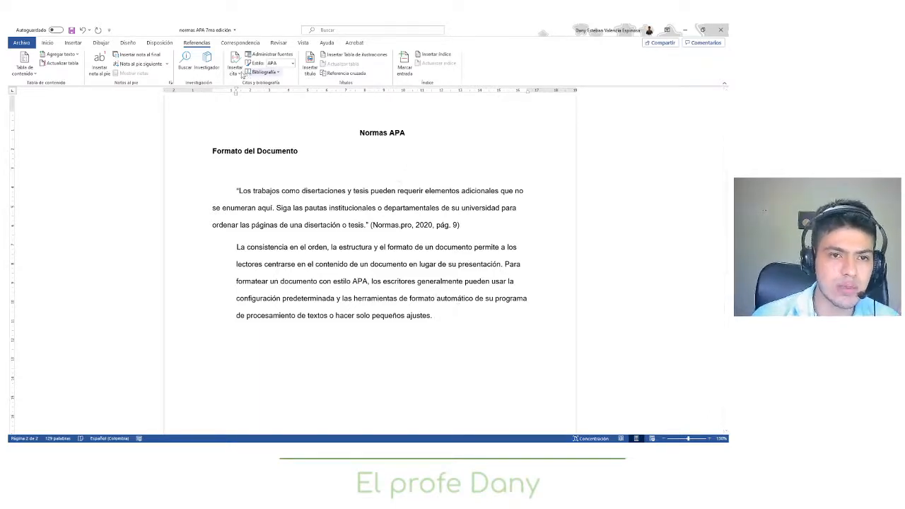
- Cite the registered Normas.pro source at the end of the block quote and set the citation's page to 10
{"action": "left_click", "coordinate": [237, 71]}
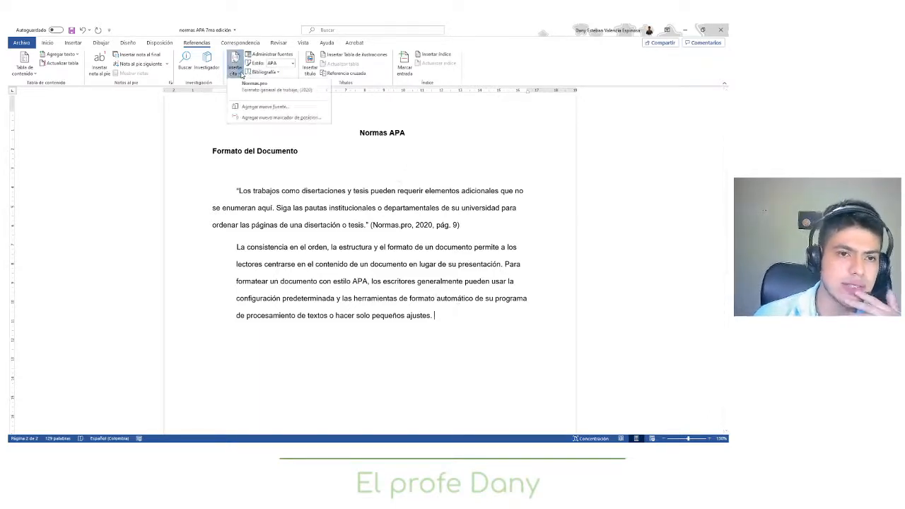
{"action": "left_click", "coordinate": [287, 88]}
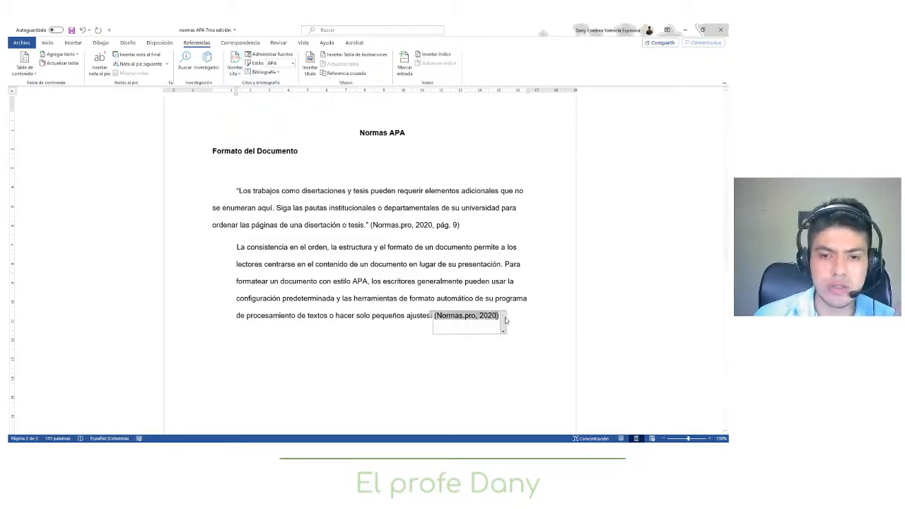
{"action": "left_click", "coordinate": [503, 330]}
{"action": "left_click", "coordinate": [440, 339]}
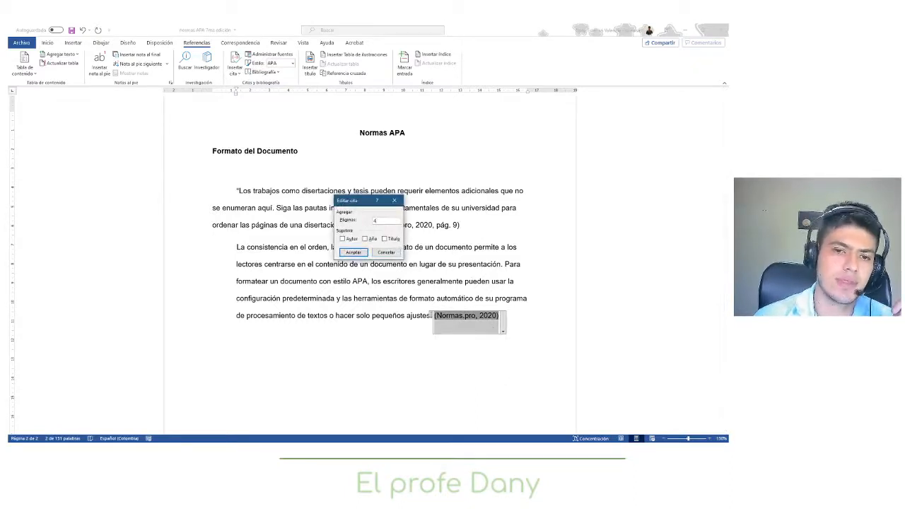
{"action": "left_click", "coordinate": [374, 221]}
{"action": "type", "text": "10"}
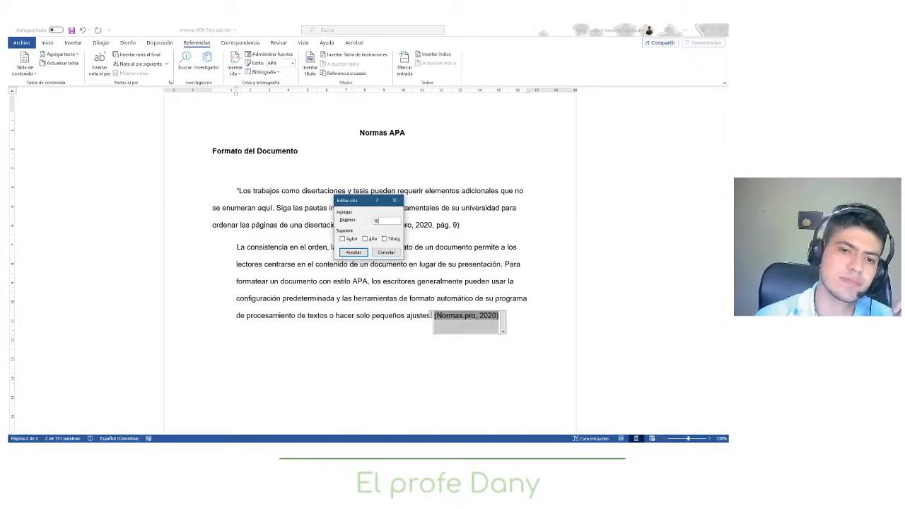
{"action": "left_click", "coordinate": [357, 253]}
{"action": "left_click", "coordinate": [541, 322]}
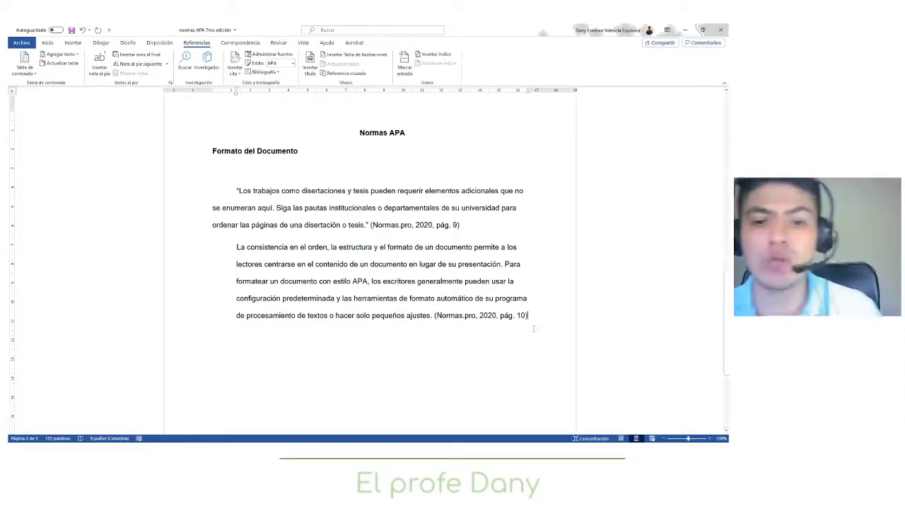
- Start a new paragraph directly below the cited block quote, without a blank line between them
{"action": "key", "text": "Return"}
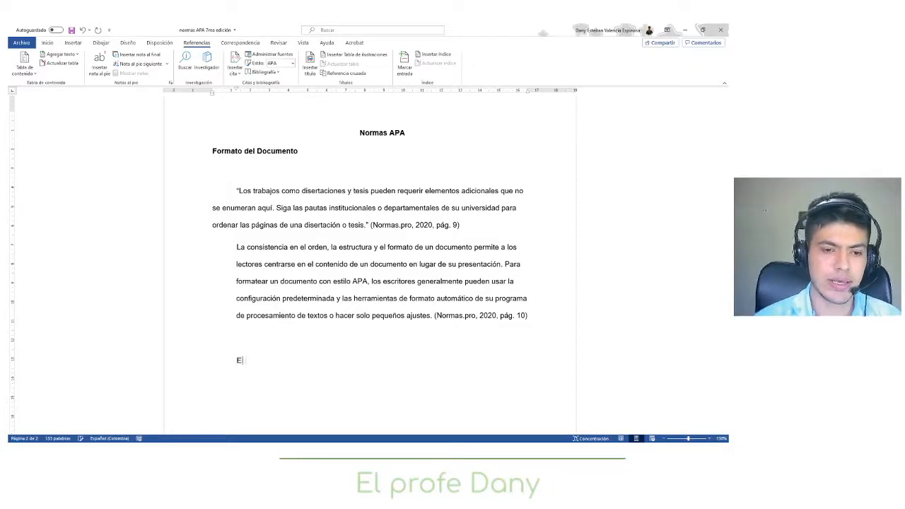
{"action": "key", "text": "BackSpace"}
{"action": "key", "text": "BackSpace"}
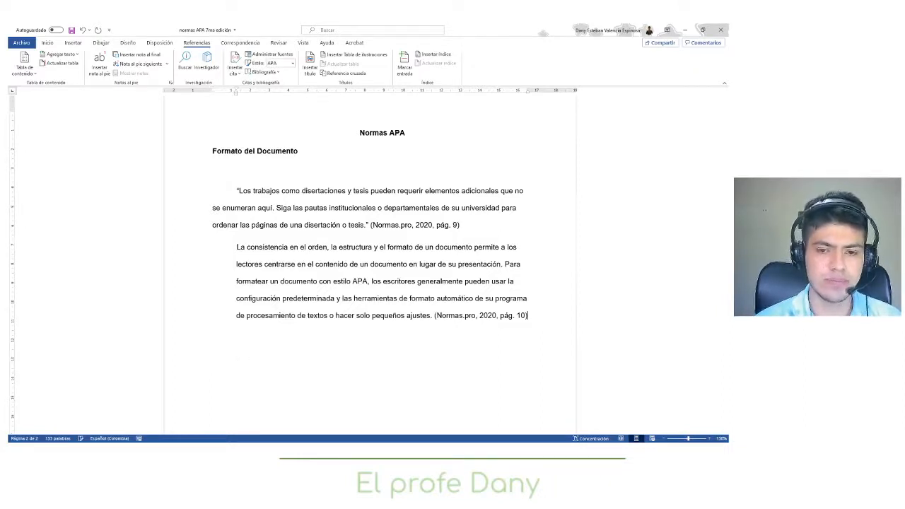
{"action": "key", "text": "Return"}
{"action": "type", "text": "En las"}
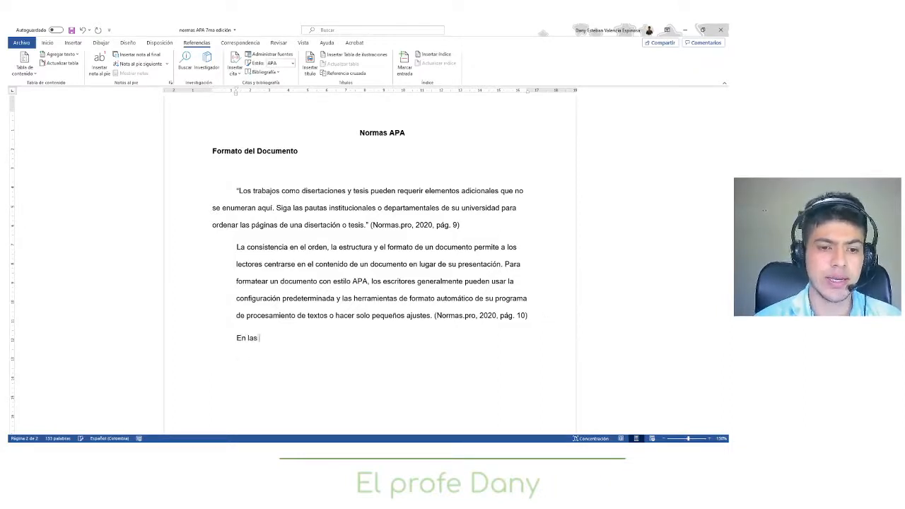
{"action": "type", "text": " normas Apa"}
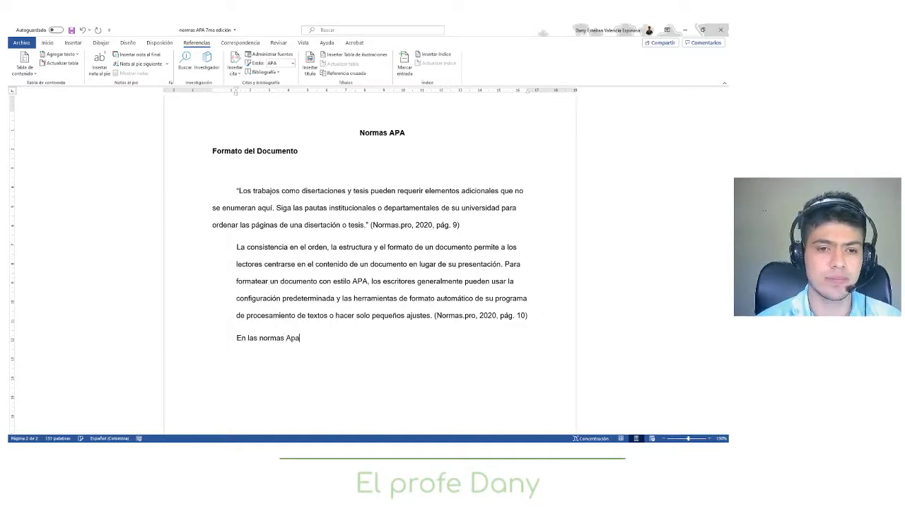
{"action": "key", "text": "ctrl+BackSpace"}
{"action": "key", "text": "ctrl+BackSpace"}
{"action": "key", "text": "ctrl+BackSpace"}
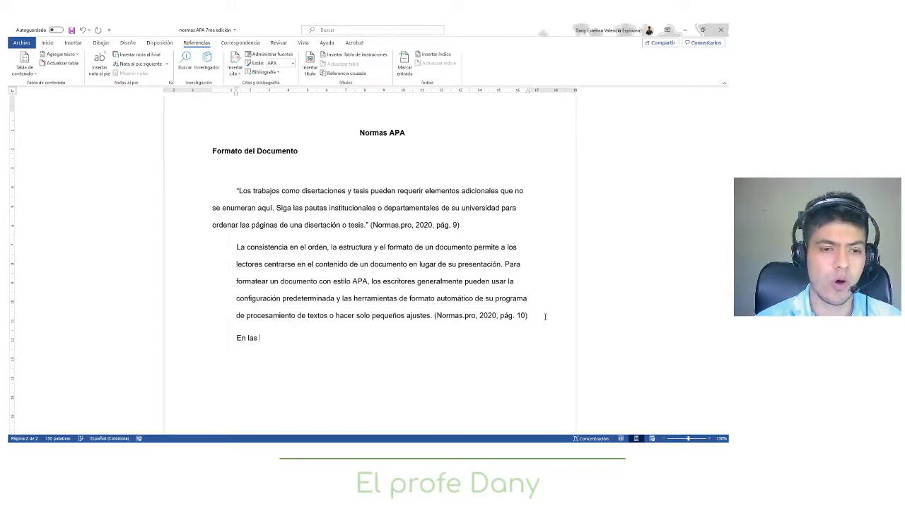
- Make the new paragraph begin with "En el manual publicado por Normas.pro"
{"action": "type", "text": "en"}
{"action": "key", "text": "BackSpace"}
{"action": "type", "text": "l man"}
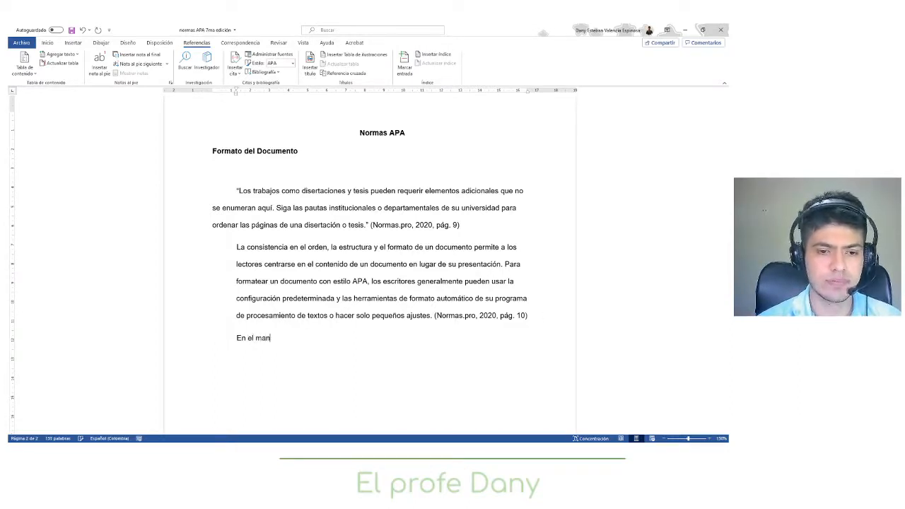
{"action": "type", "text": "ual publicado "}
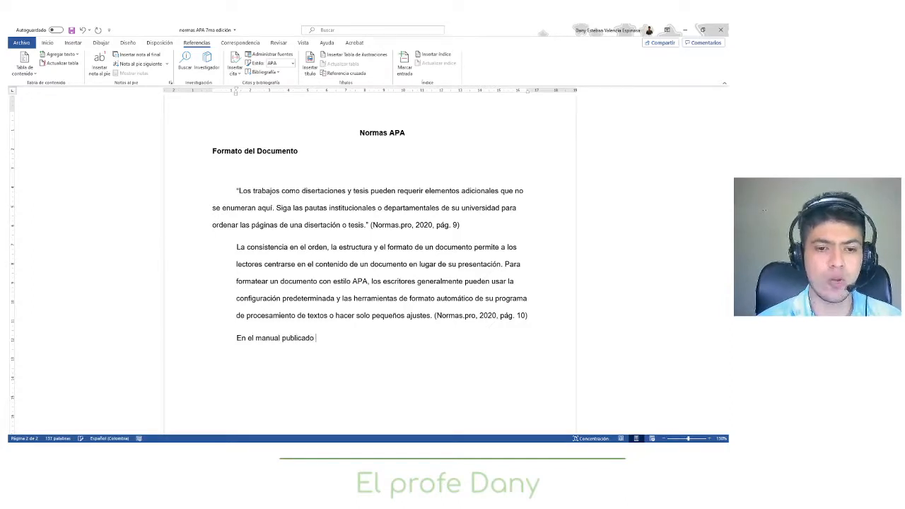
{"action": "type", "text": "por Norm"}
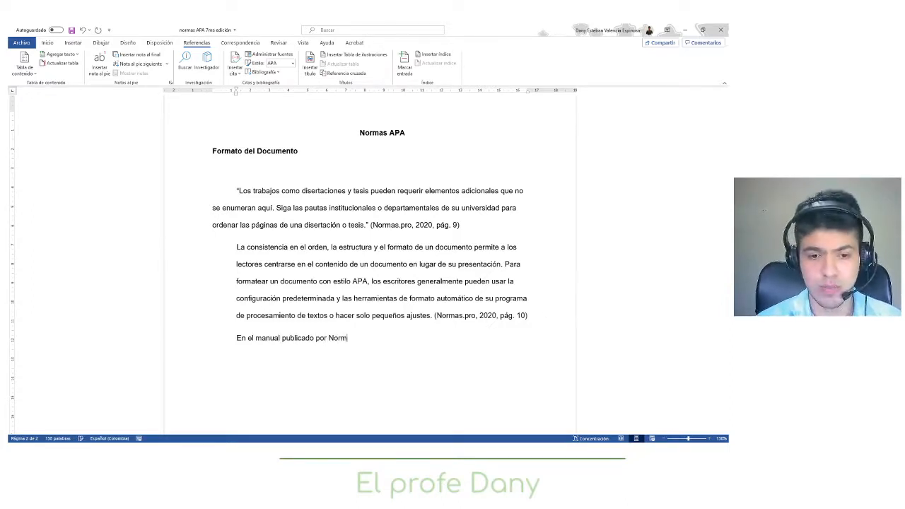
{"action": "type", "text": "as.P"}
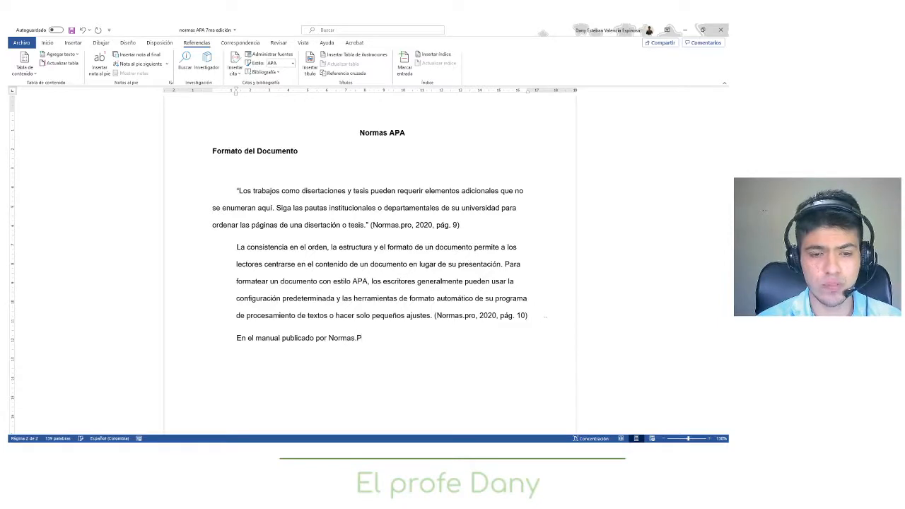
{"action": "key", "text": "BackSpace"}
{"action": "type", "text": "pro"}
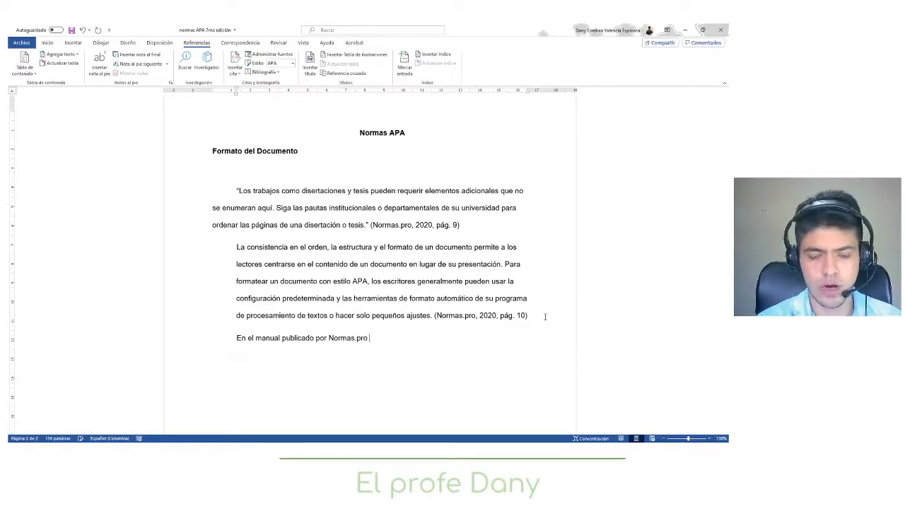
{"action": "type", "text": " ()"}
{"action": "key", "text": "BackSpace"}
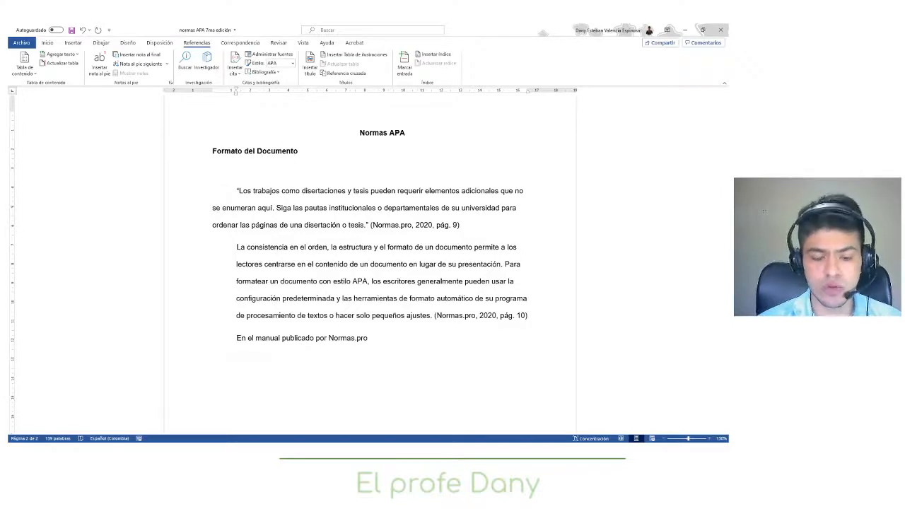
- Continue the sentence with "se habla de la consistencia de qué trata." and add the filler letter "f"
{"action": "type", "text": "se habla d"}
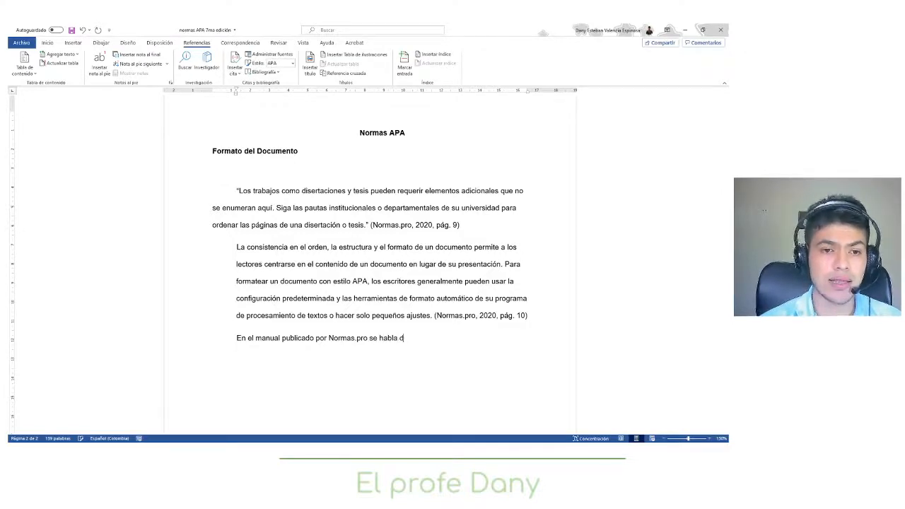
{"action": "type", "text": "e la consistencia"}
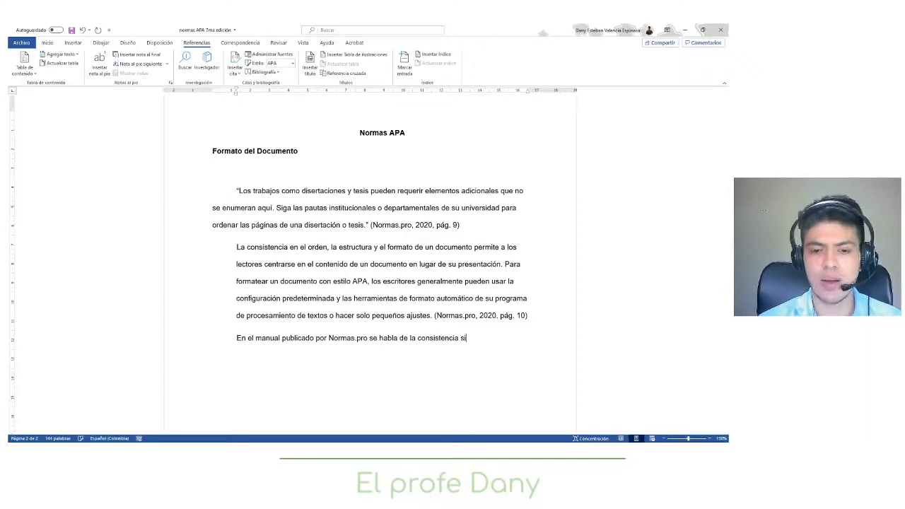
{"action": "type", "text": "de qué trata."}
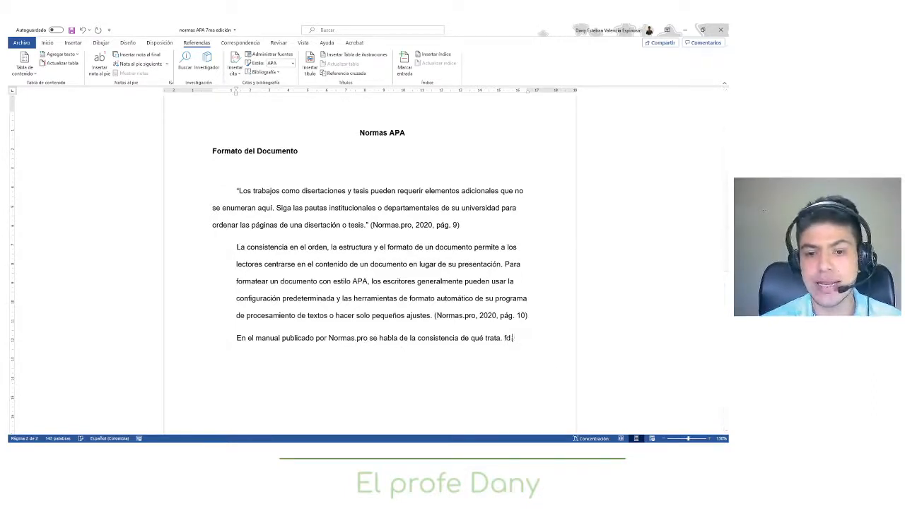
{"action": "type", "text": "f"}
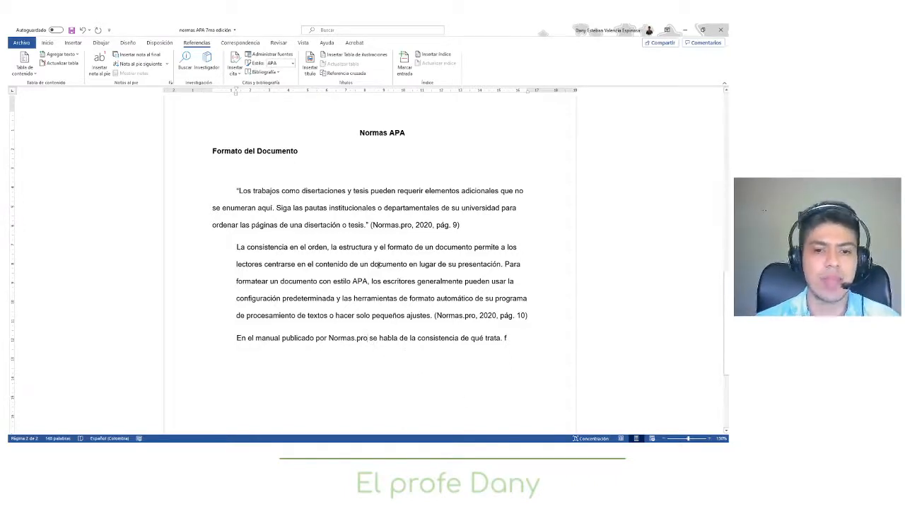
- Insert a citation of the Normas.pro source right after the words "publicado por Normas.pro" in the new sentence
{"action": "left_click", "coordinate": [236, 70]}
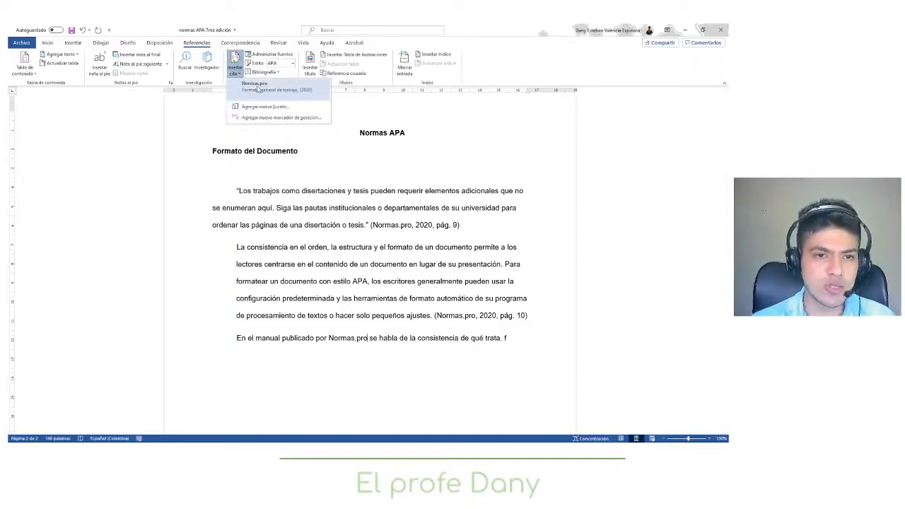
{"action": "left_click", "coordinate": [255, 85]}
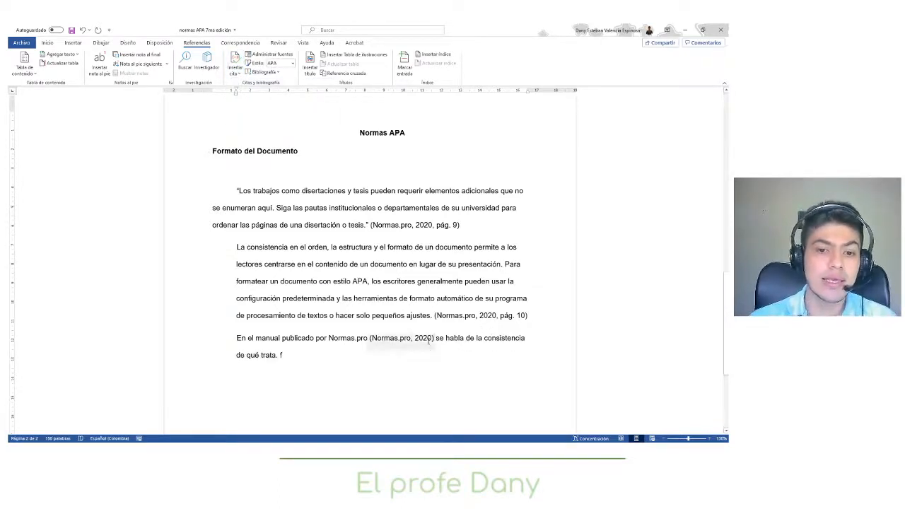
{"action": "left_click", "coordinate": [428, 341]}
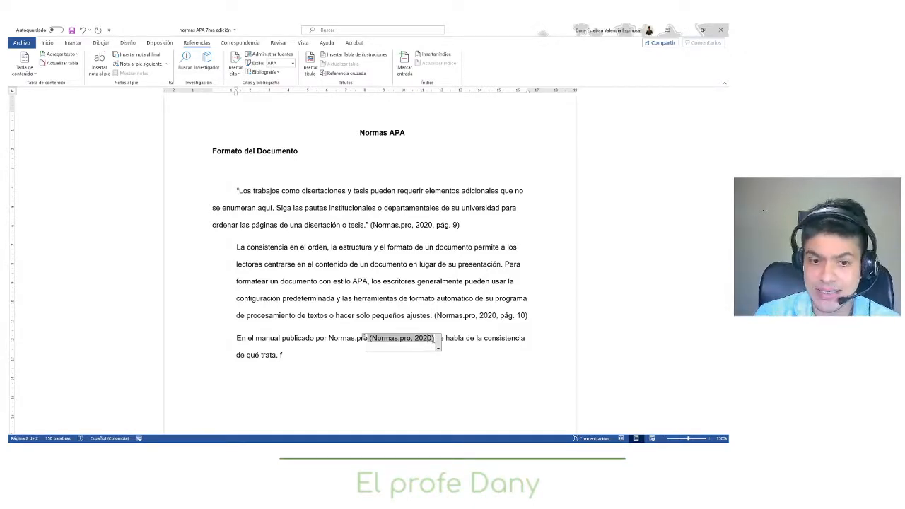
{"action": "left_click", "coordinate": [436, 374]}
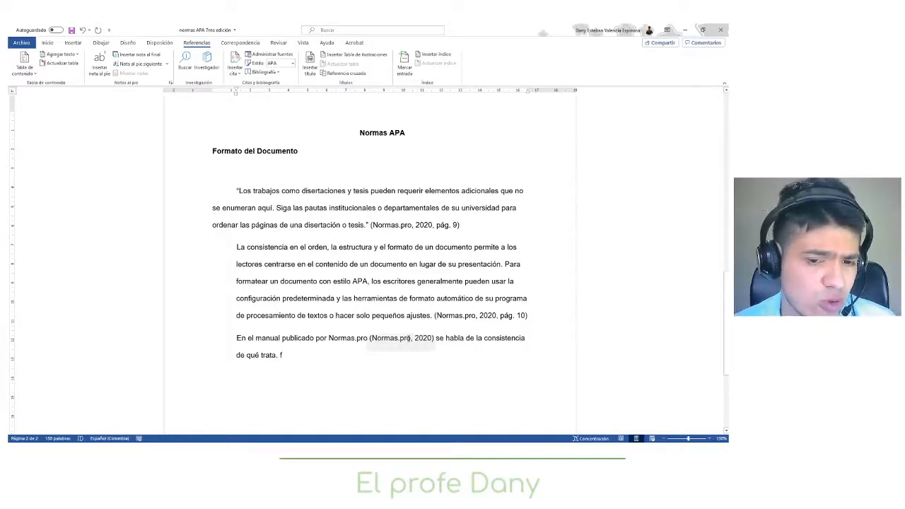
- Edit the citation inside the new sentence so that the author is suppressed
{"action": "left_click", "coordinate": [410, 339]}
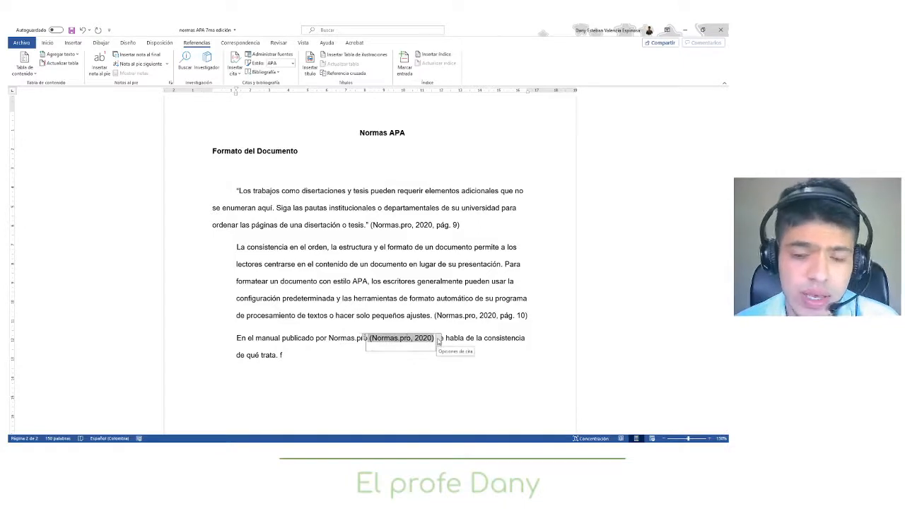
{"action": "left_click", "coordinate": [438, 341]}
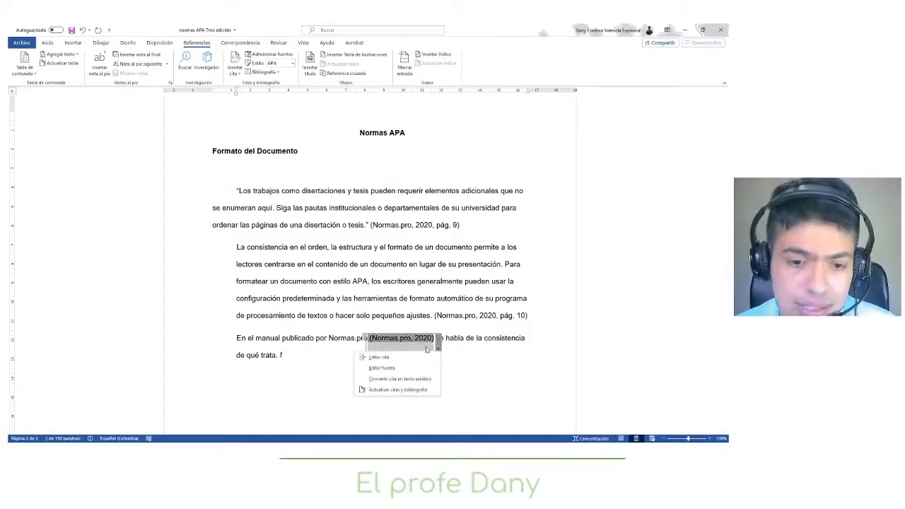
{"action": "left_click", "coordinate": [420, 357]}
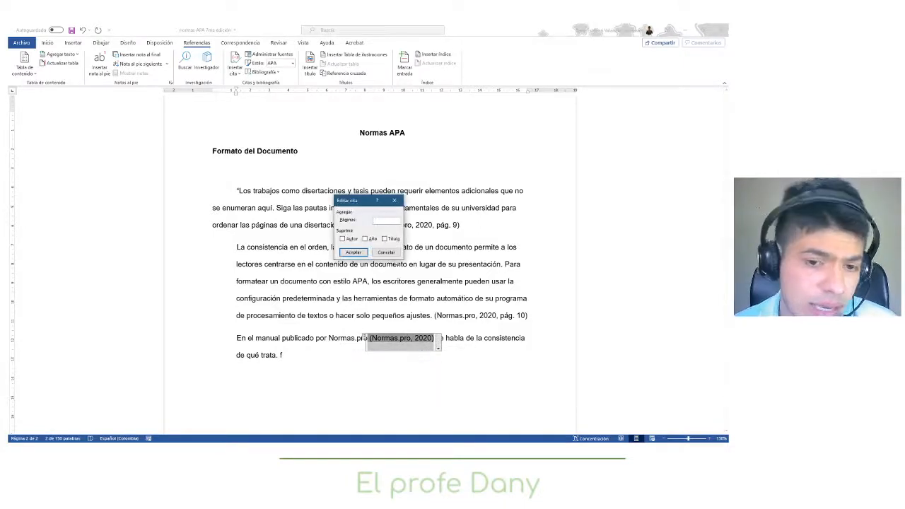
{"action": "left_click", "coordinate": [347, 240]}
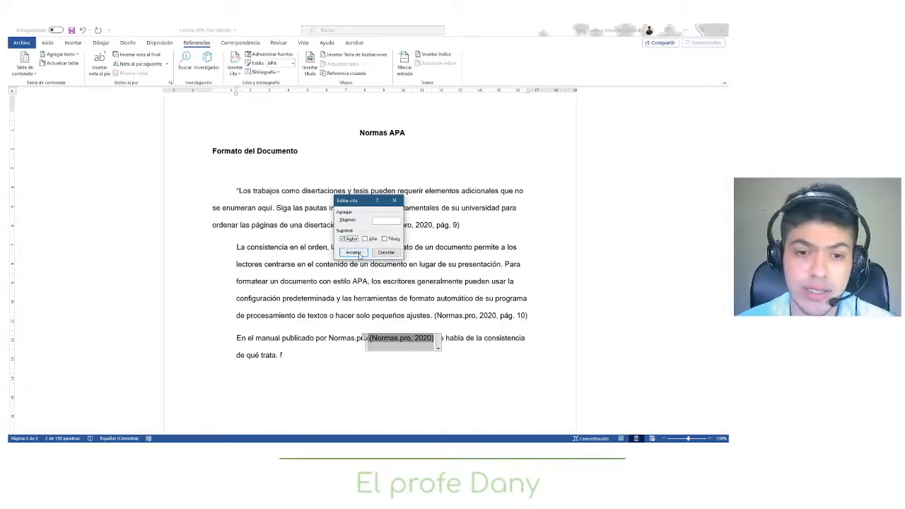
{"action": "left_click", "coordinate": [354, 253]}
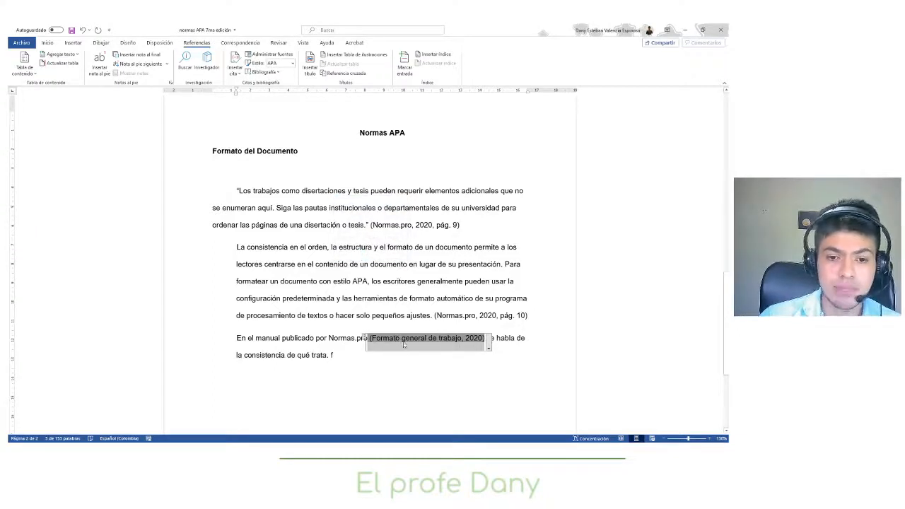
- Suppress the title as well in the same citation so that only the year 2020 is shown in parentheses
{"action": "left_click", "coordinate": [488, 348]}
{"action": "left_click", "coordinate": [423, 357]}
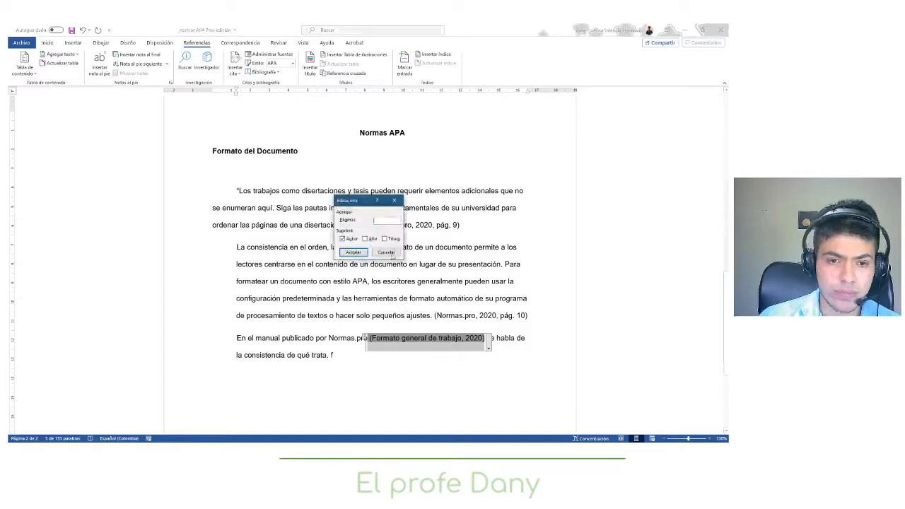
{"action": "left_click", "coordinate": [385, 239]}
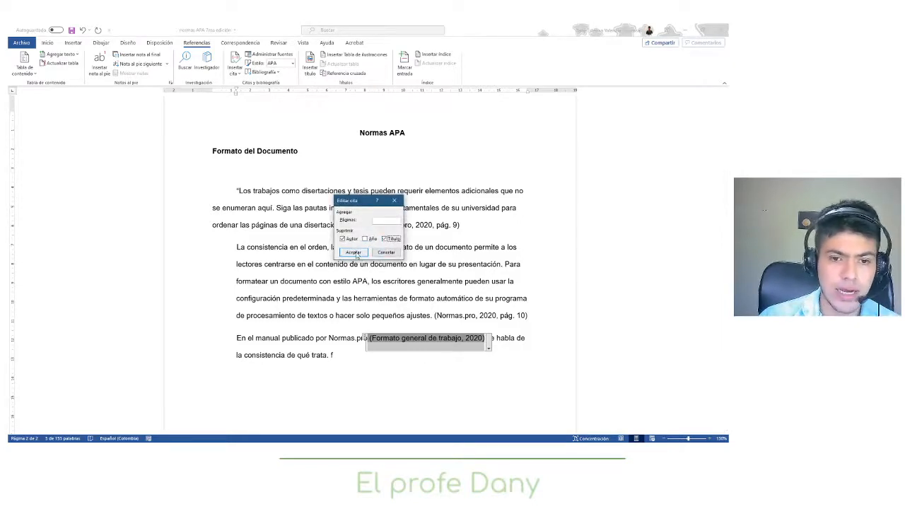
{"action": "left_click", "coordinate": [353, 253]}
{"action": "left_click", "coordinate": [411, 362]}
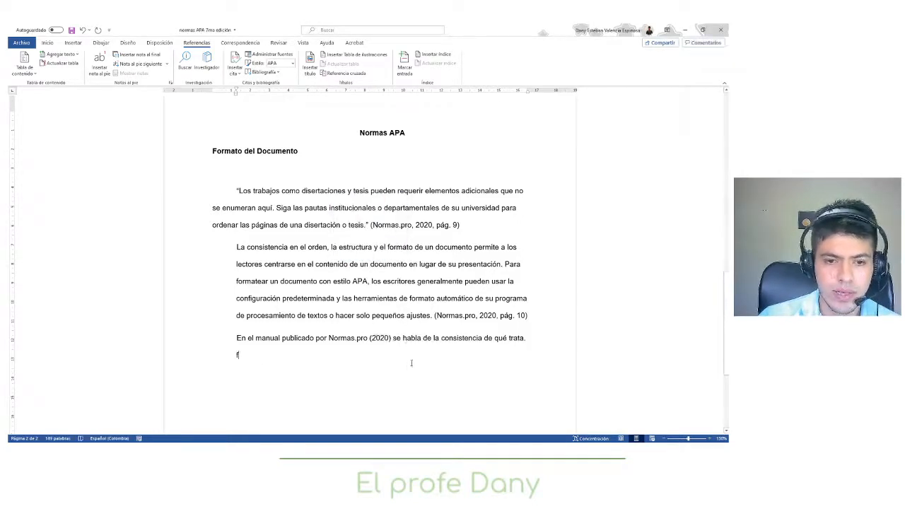
- Delete the filler letter "f" after the sentence ending in "se habla de la consistencia de qué trata."
{"action": "scroll", "coordinate": [411, 343], "scroll_direction": "down", "scroll_amount": 2}
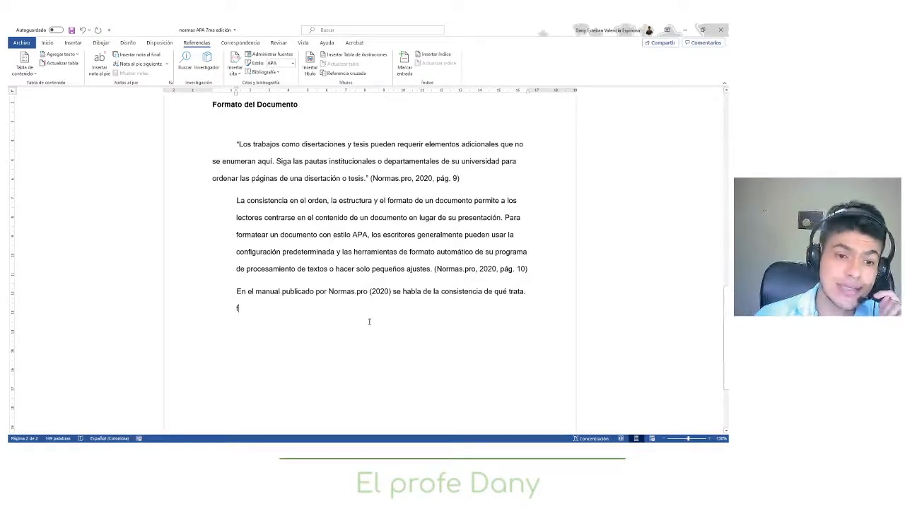
{"action": "key", "text": "BackSpace"}
{"action": "key", "text": "BackSpace"}
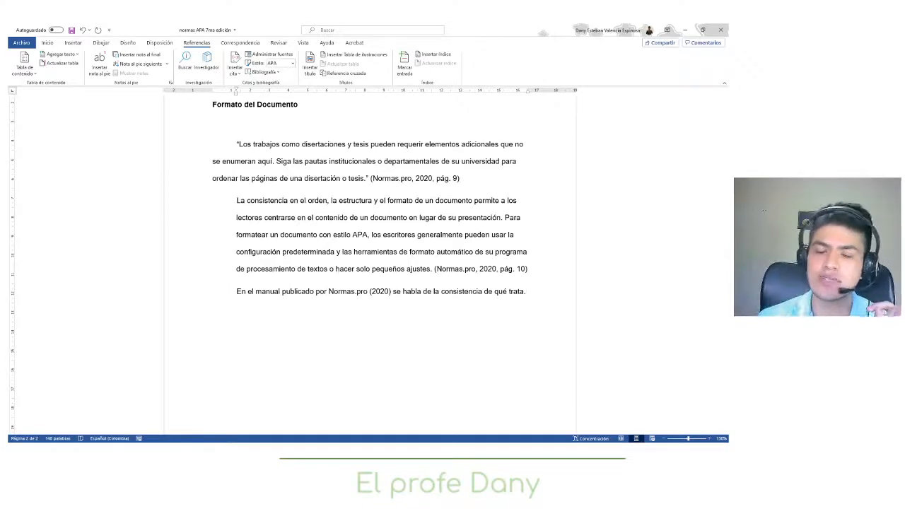
- Start a new page after the last sentence and insert the built-in "Bibliografía" reference list there
{"action": "scroll", "coordinate": [394, 338], "scroll_direction": "down", "scroll_amount": 4}
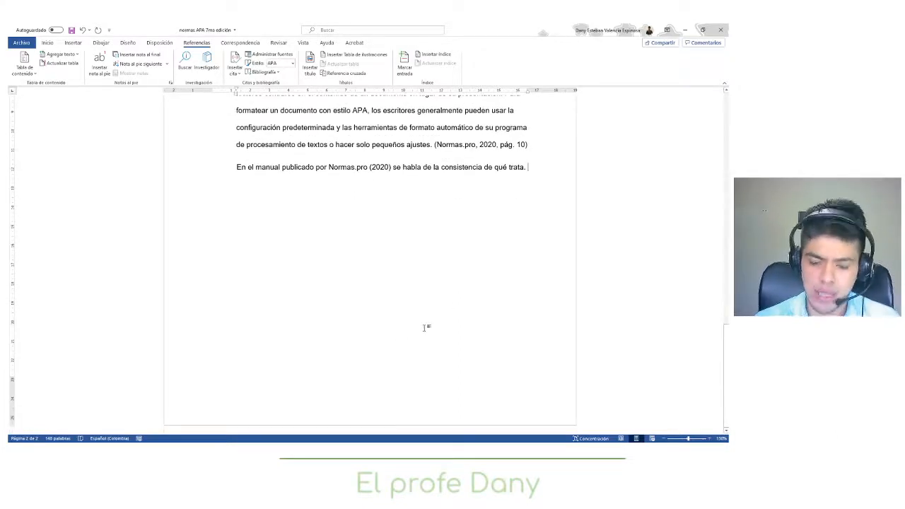
{"action": "key", "text": "ctrl+Return"}
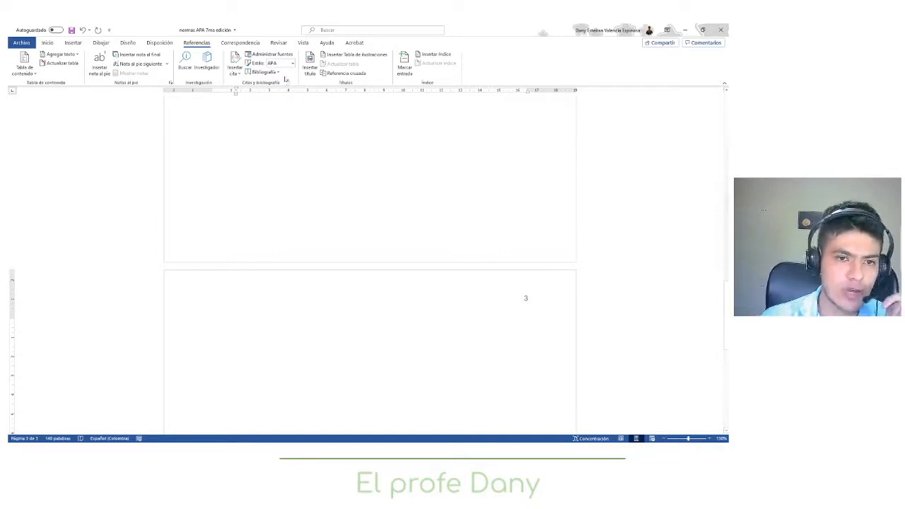
{"action": "left_click", "coordinate": [278, 73]}
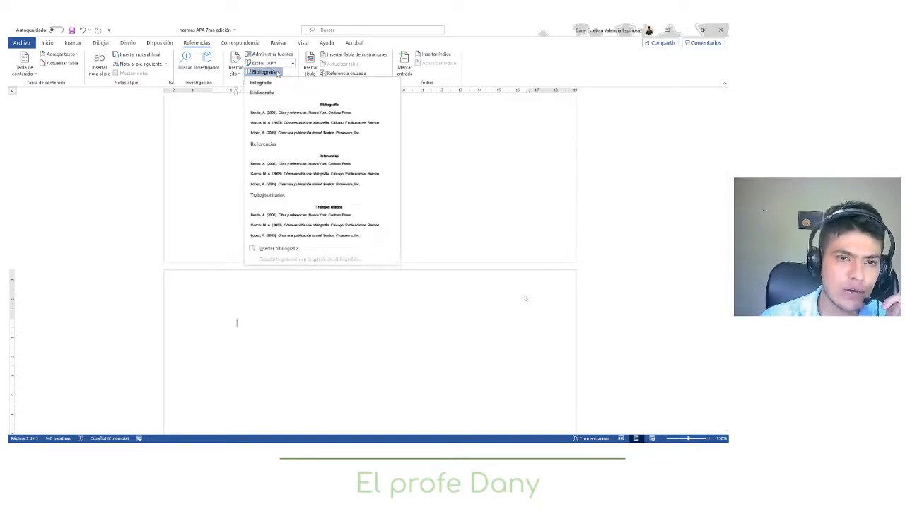
{"action": "left_click", "coordinate": [295, 116]}
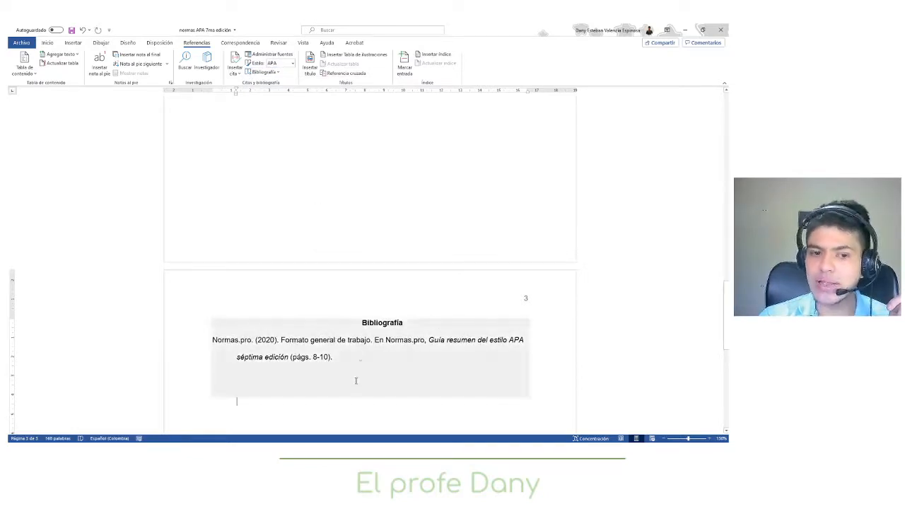
- Compare the in-text citations on page 2 with the source entry in the bibliography on page 3
{"action": "scroll", "coordinate": [379, 362], "scroll_direction": "up", "scroll_amount": 5}
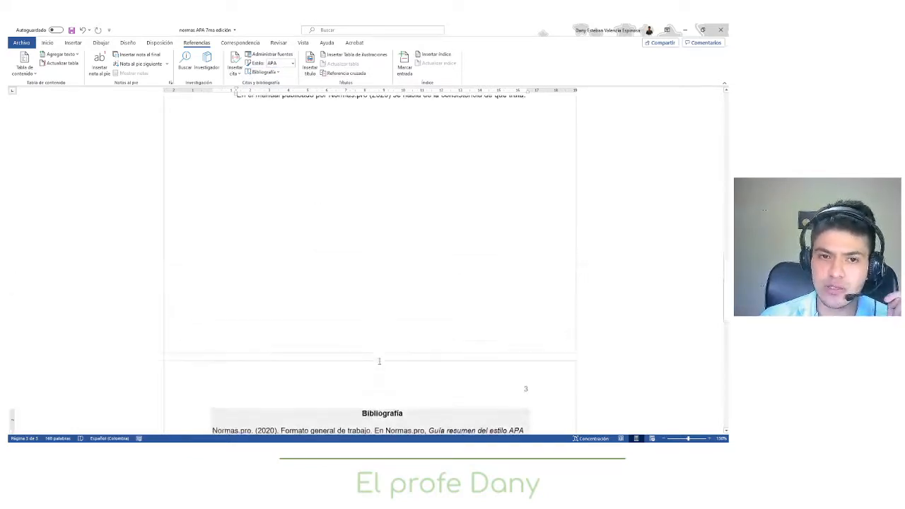
{"action": "scroll", "coordinate": [381, 354], "scroll_direction": "up", "scroll_amount": 2}
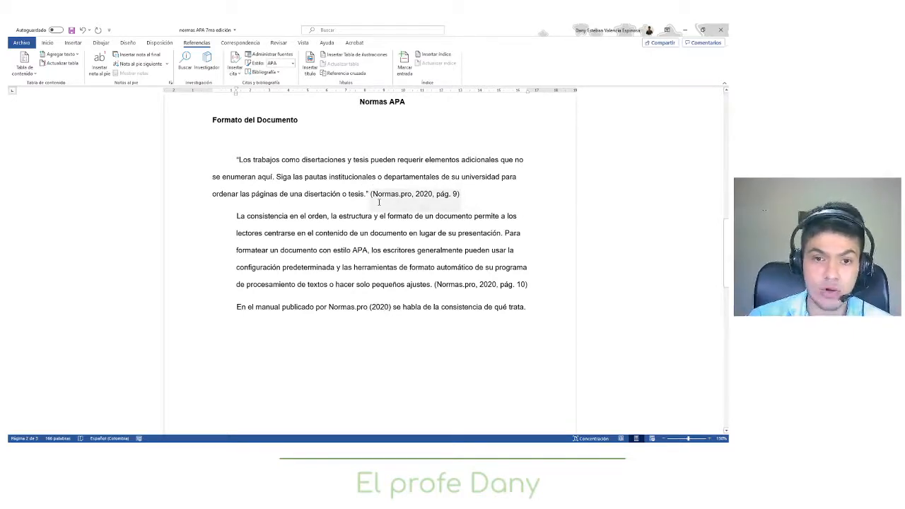
{"action": "scroll", "coordinate": [330, 203], "scroll_direction": "down", "scroll_amount": 8}
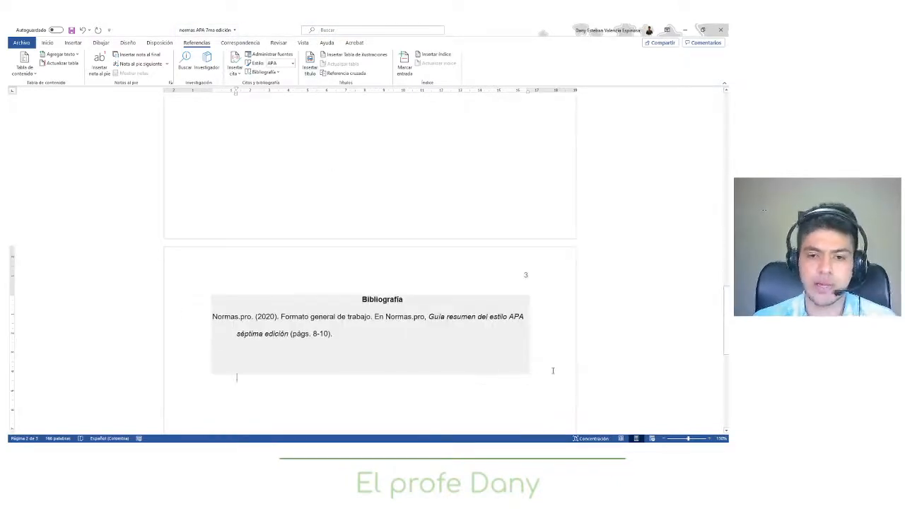
{"action": "scroll", "coordinate": [531, 367], "scroll_direction": "up", "scroll_amount": 5}
{"action": "scroll", "coordinate": [531, 368], "scroll_direction": "down", "scroll_amount": 3}
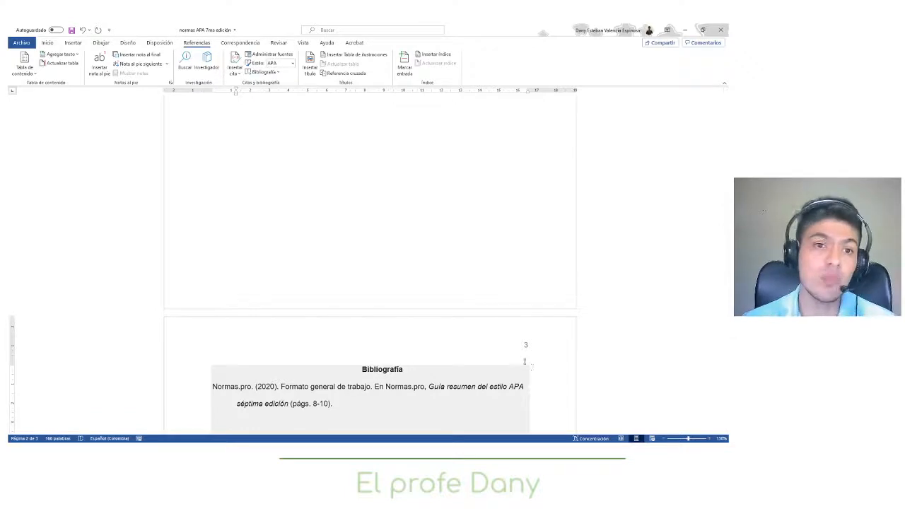
{"action": "scroll", "coordinate": [448, 330], "scroll_direction": "up", "scroll_amount": 6}
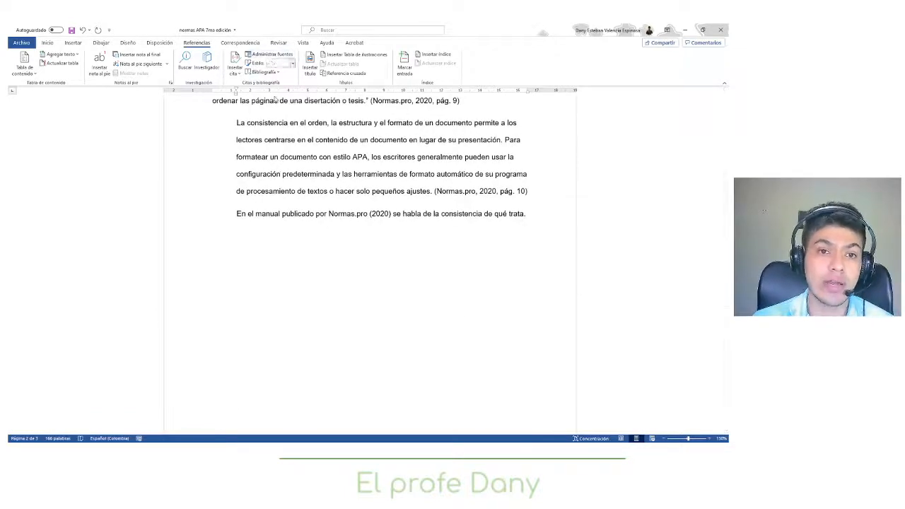
{"action": "scroll", "coordinate": [422, 248], "scroll_direction": "down", "scroll_amount": 3}
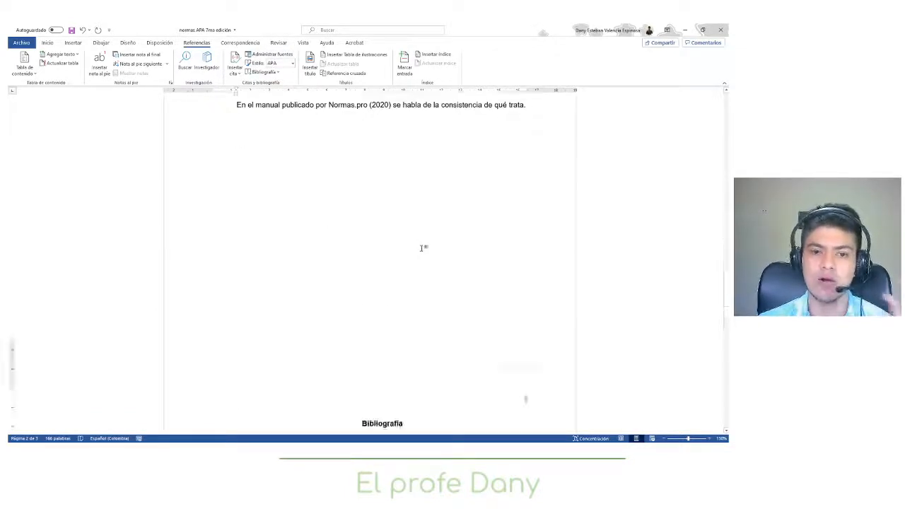
{"action": "scroll", "coordinate": [422, 247], "scroll_direction": "down", "scroll_amount": 3}
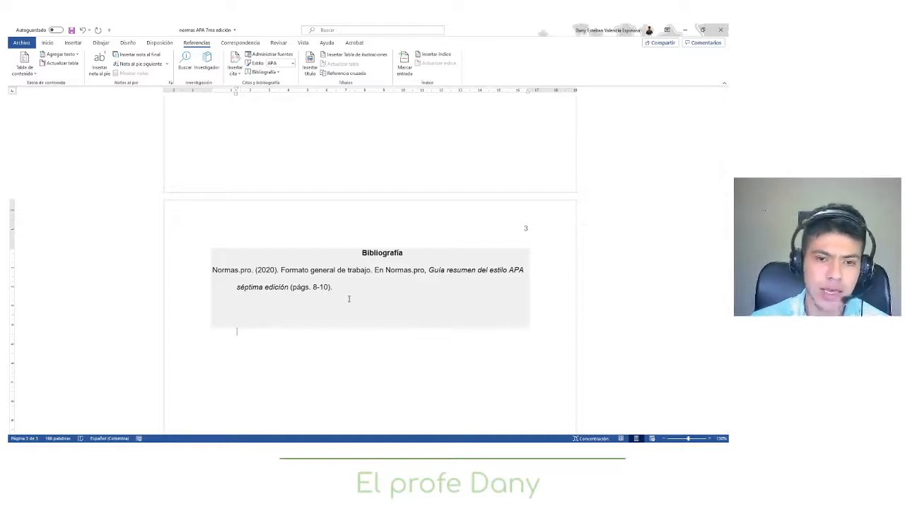
{"action": "scroll", "coordinate": [349, 298], "scroll_direction": "up", "scroll_amount": 3}
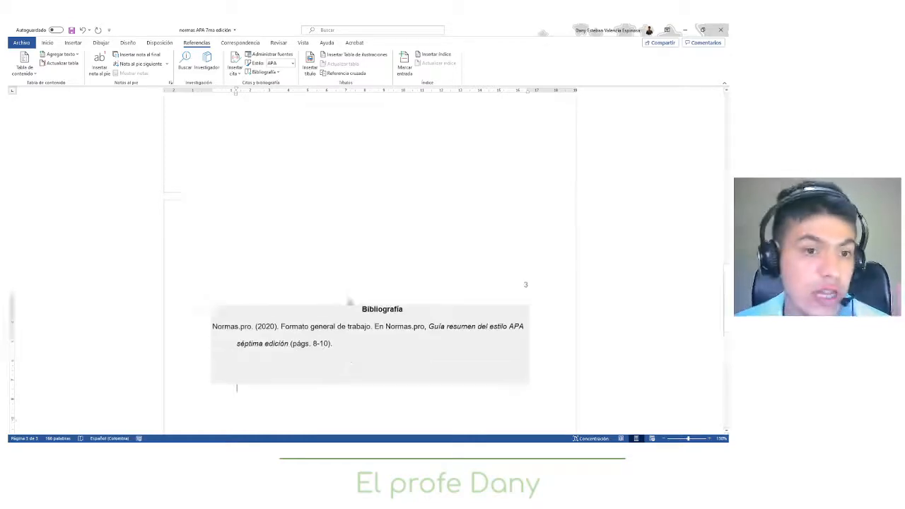
{"action": "scroll", "coordinate": [348, 299], "scroll_direction": "up", "scroll_amount": 5}
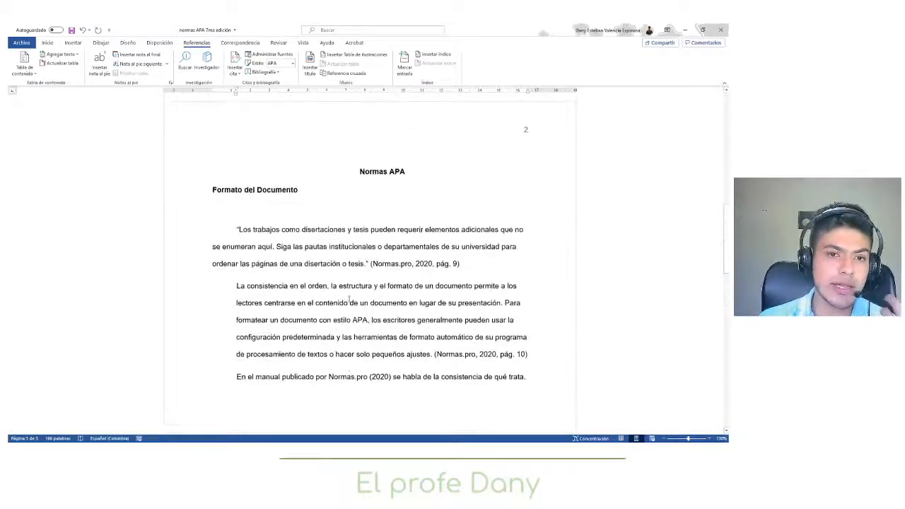